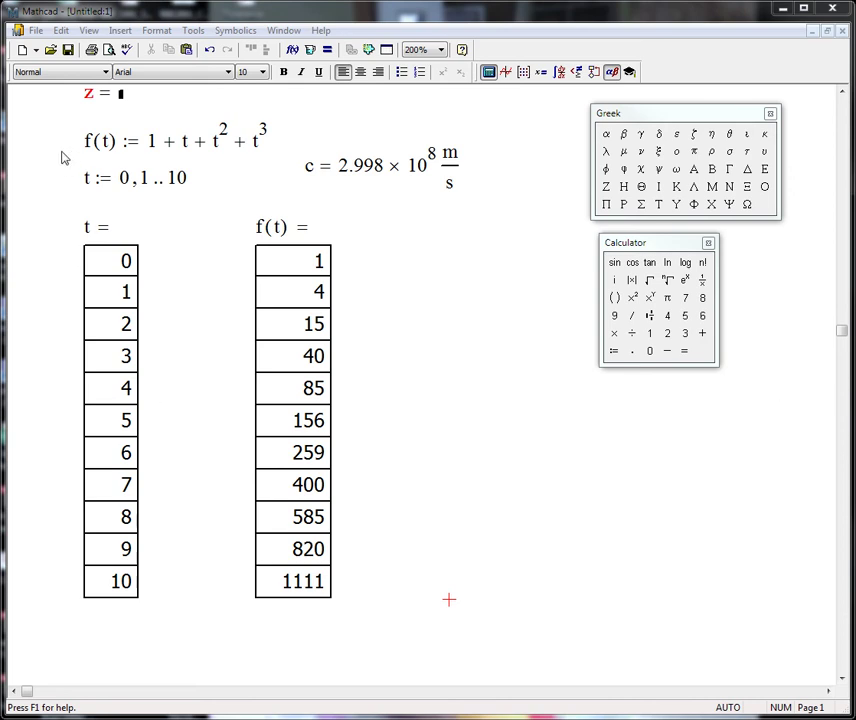
- Delete the function, range, result tables, constant and the restored y and z definitions
{"action": "left_click", "coordinate": [57, 121]}
{"action": "left_click_drag", "start_coordinate": [57, 121], "coordinate": [399, 634]}
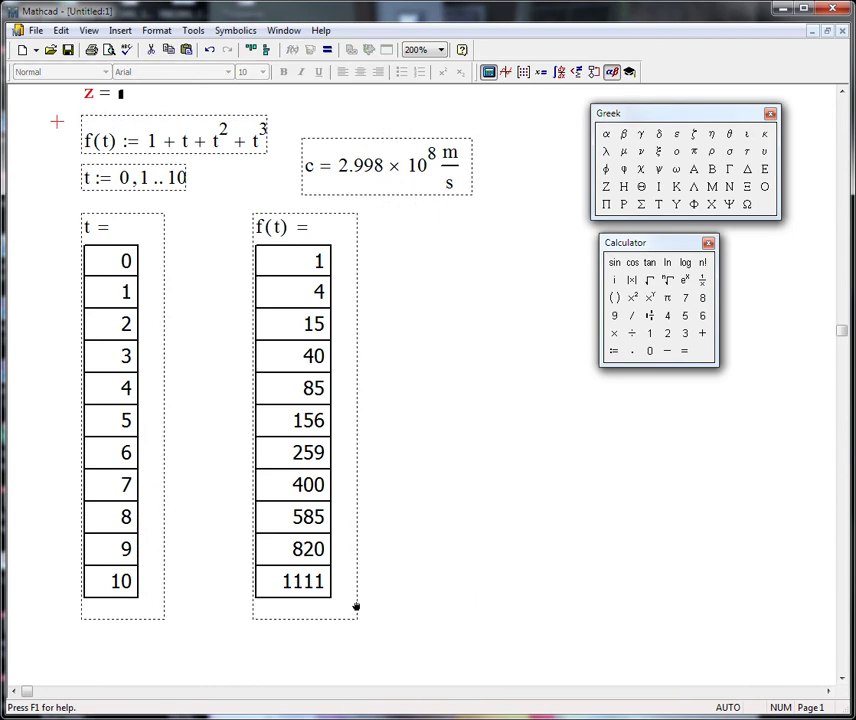
{"action": "key", "text": "Delete"}
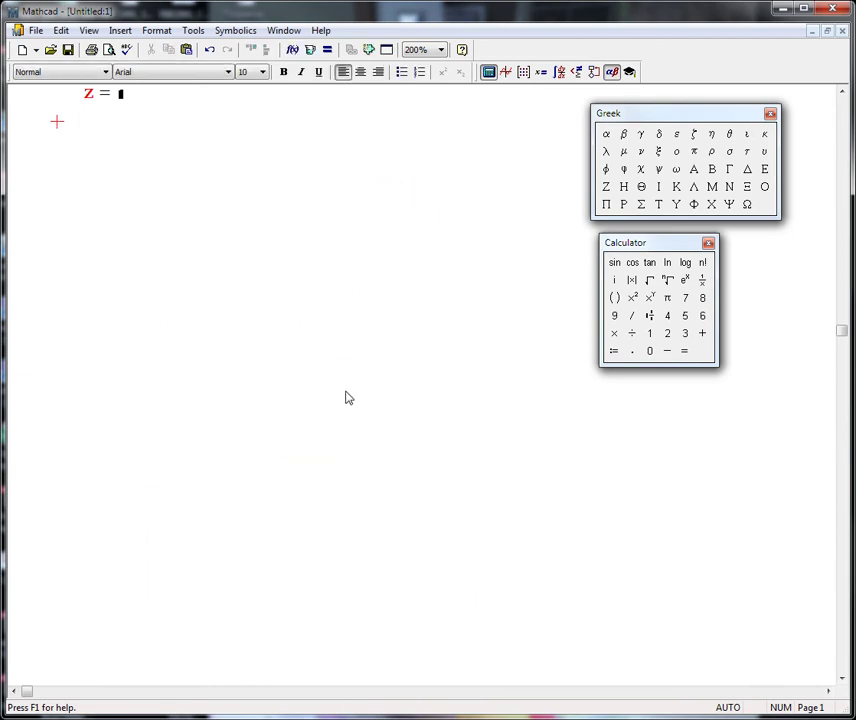
{"action": "key", "text": "ctrl+z"}
{"action": "key", "text": "ctrl+z"}
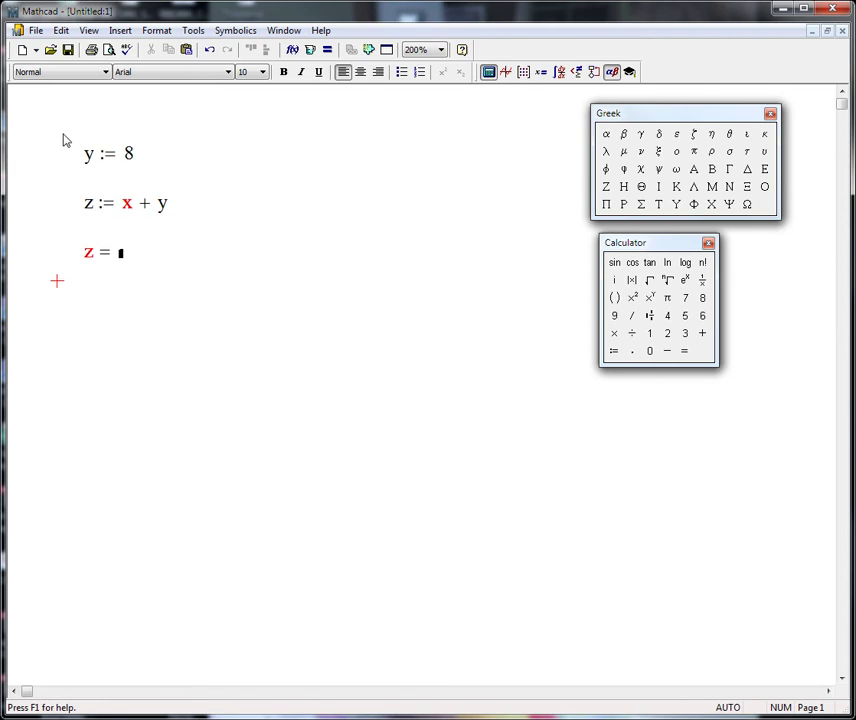
{"action": "left_click_drag", "start_coordinate": [62, 136], "coordinate": [274, 350]}
{"action": "key", "text": "Delete"}
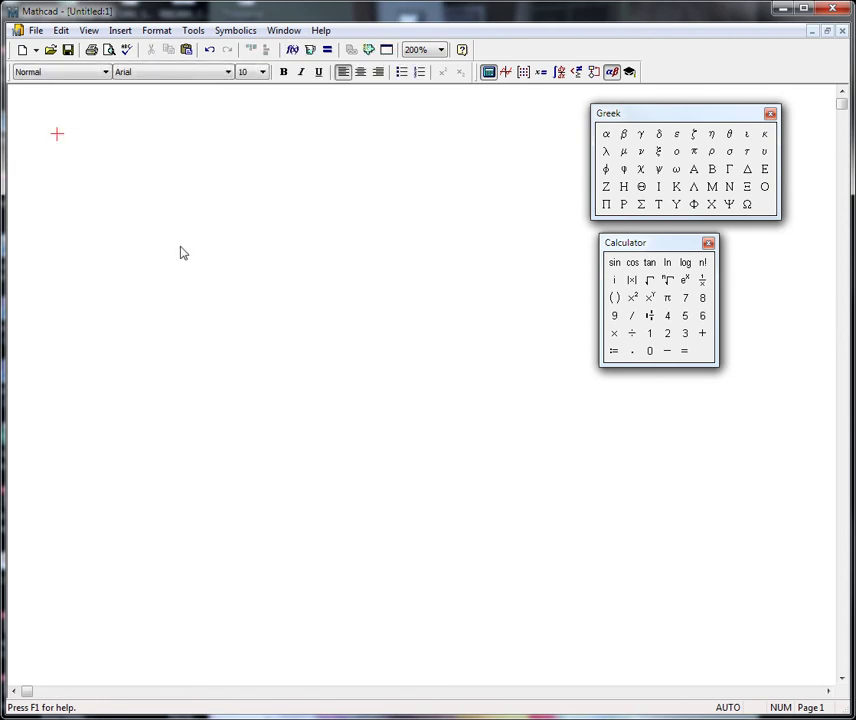
- Define V_x := 60·mph at the top left of the empty worksheet
{"action": "left_click", "coordinate": [97, 156]}
{"action": "type", "text": "V."}
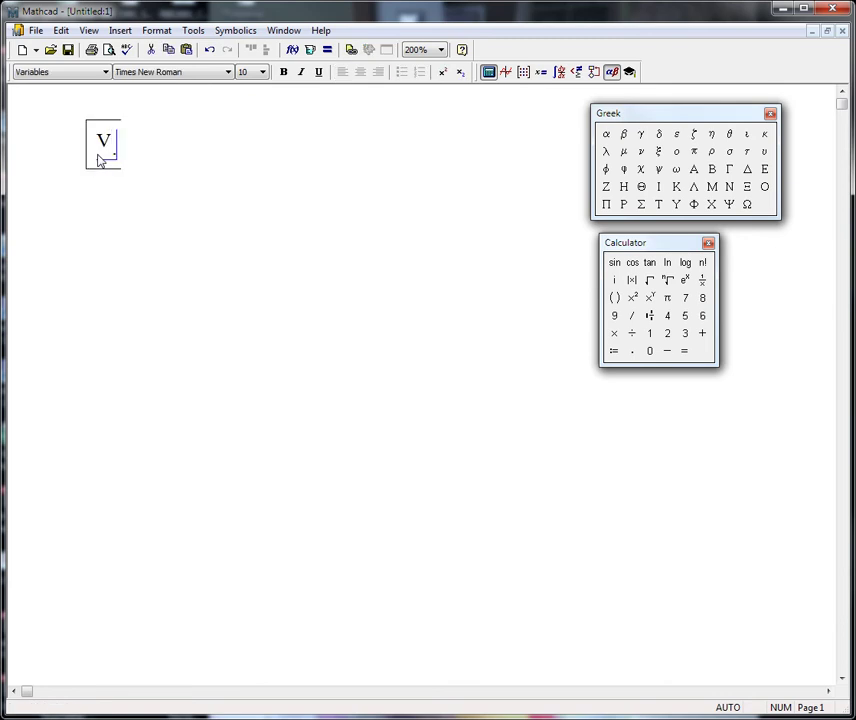
{"action": "type", "text": "x:="}
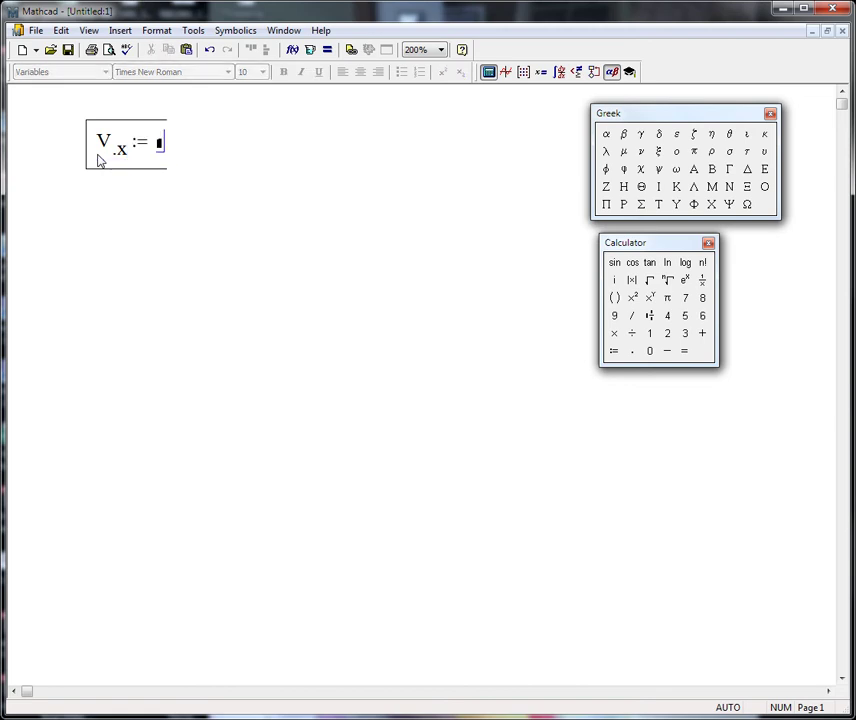
{"action": "type", "text": "60"}
{"action": "type", "text": "*mph"}
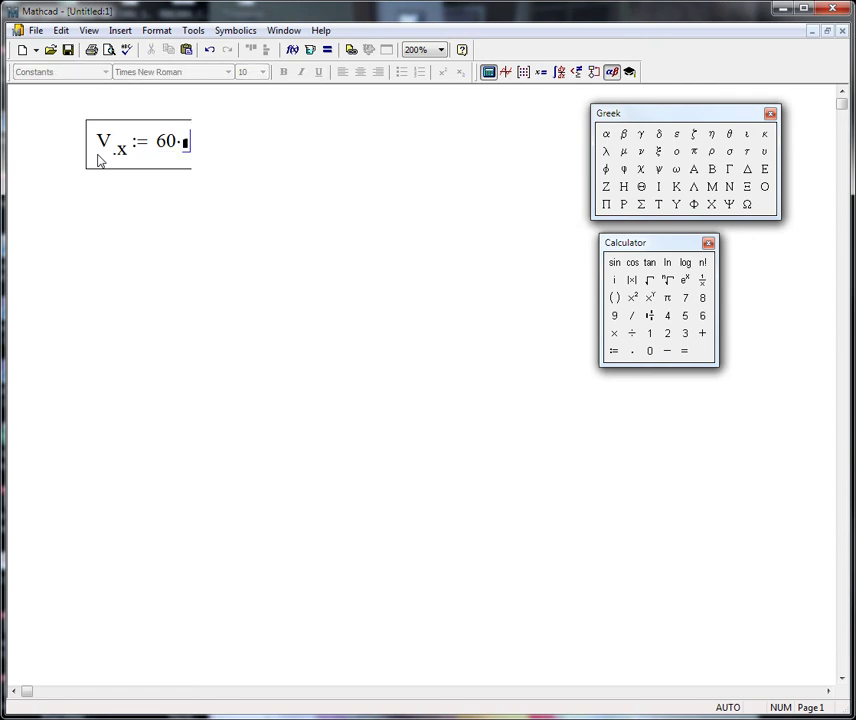
{"action": "key", "text": "Return"}
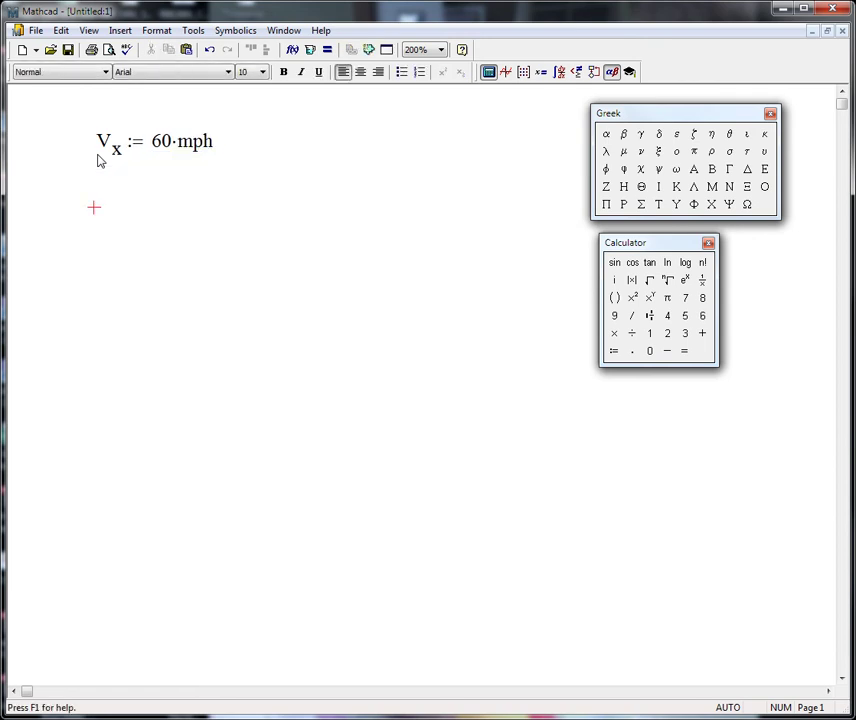
- Evaluate V_x below its definition with mph as the display unit, showing 60 mph
{"action": "type", "text": "V"}
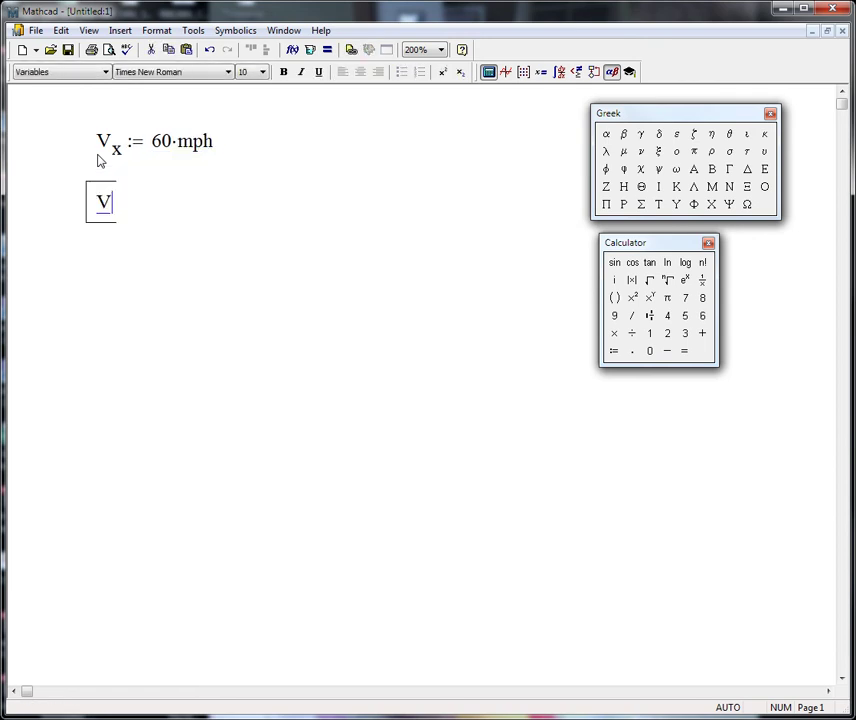
{"action": "type", "text": ".x"}
{"action": "key", "text": "="}
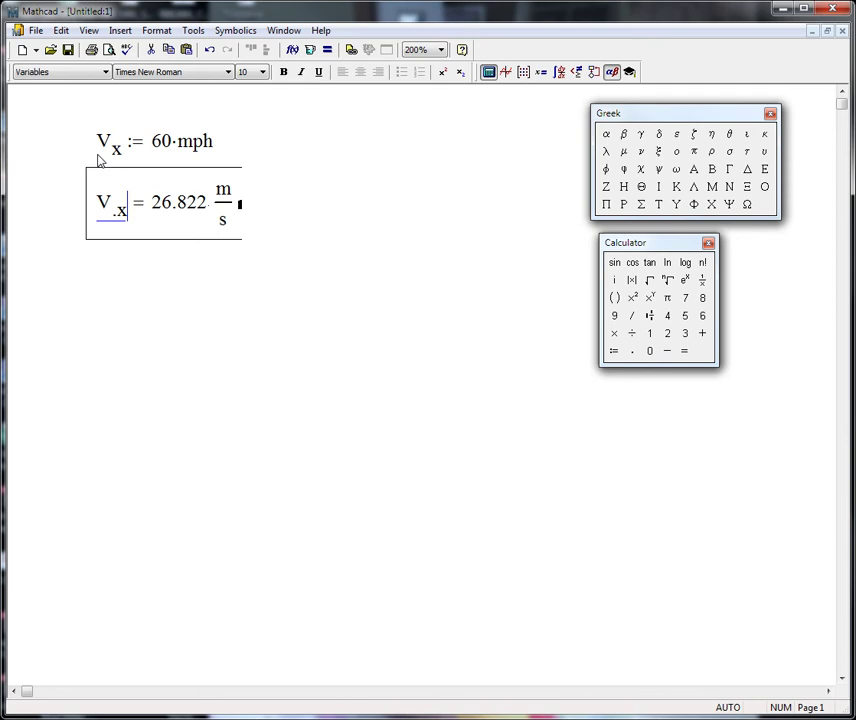
{"action": "key", "text": "Tab"}
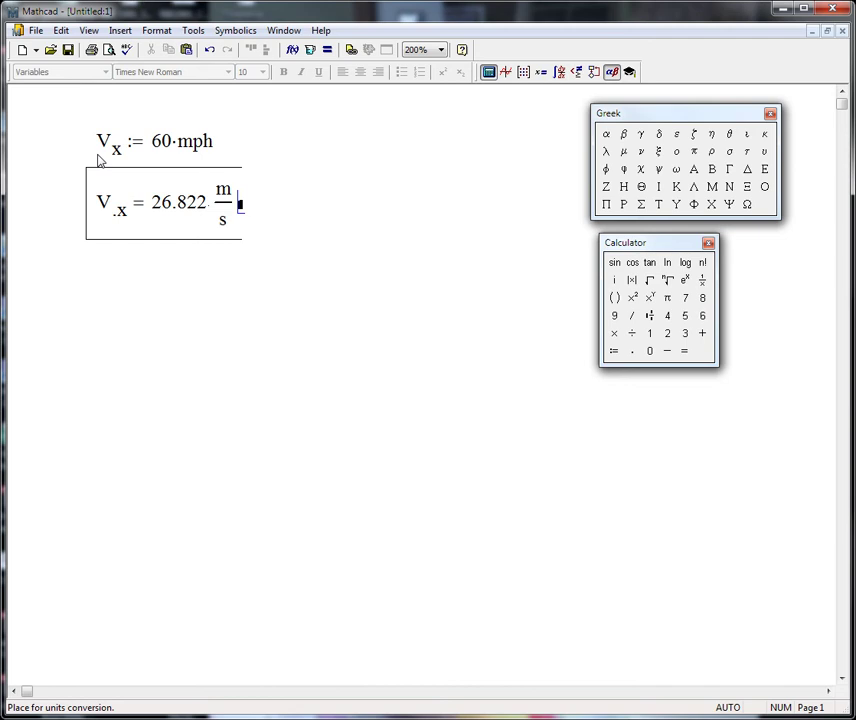
{"action": "type", "text": "mph"}
{"action": "key", "text": "Return"}
- Replace the mph display unit of the V_x result with ft/sec, giving 88 ft/sec
{"action": "left_click", "coordinate": [210, 212]}
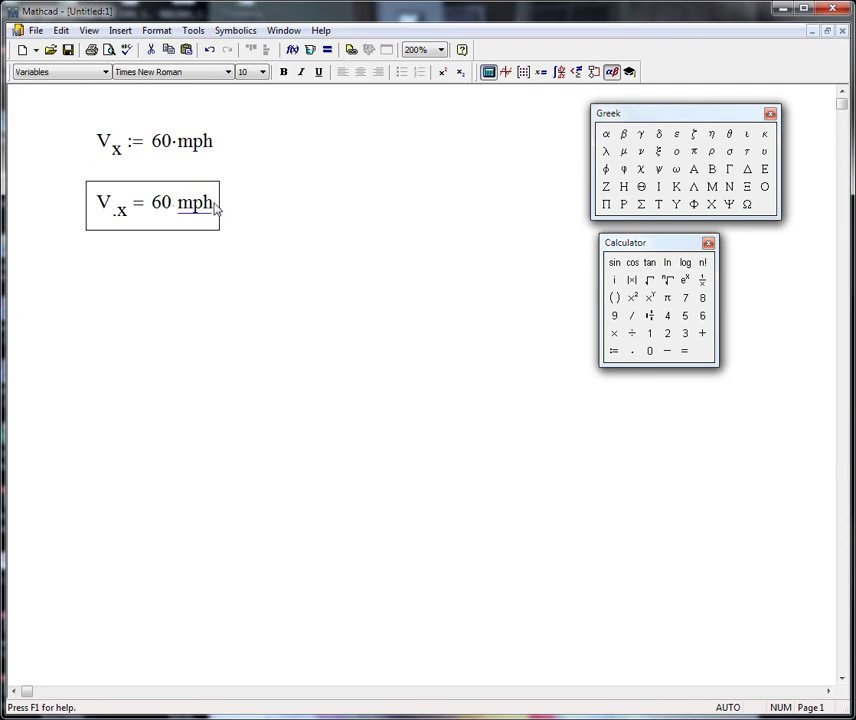
{"action": "left_click", "coordinate": [215, 209]}
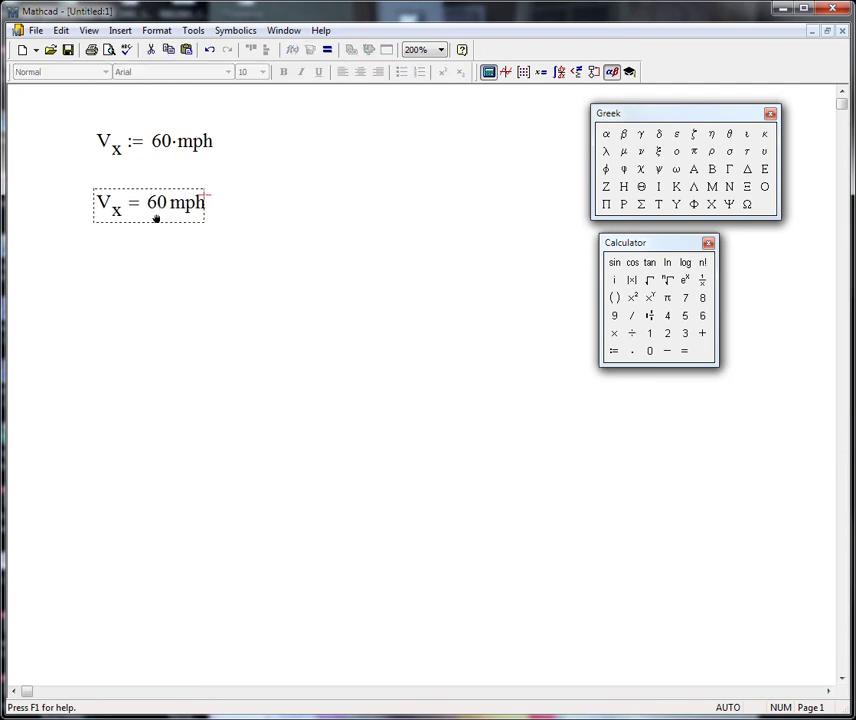
{"action": "left_click", "coordinate": [166, 274]}
{"action": "left_click", "coordinate": [160, 208]}
{"action": "left_click", "coordinate": [188, 212]}
{"action": "double_click", "coordinate": [198, 212]}
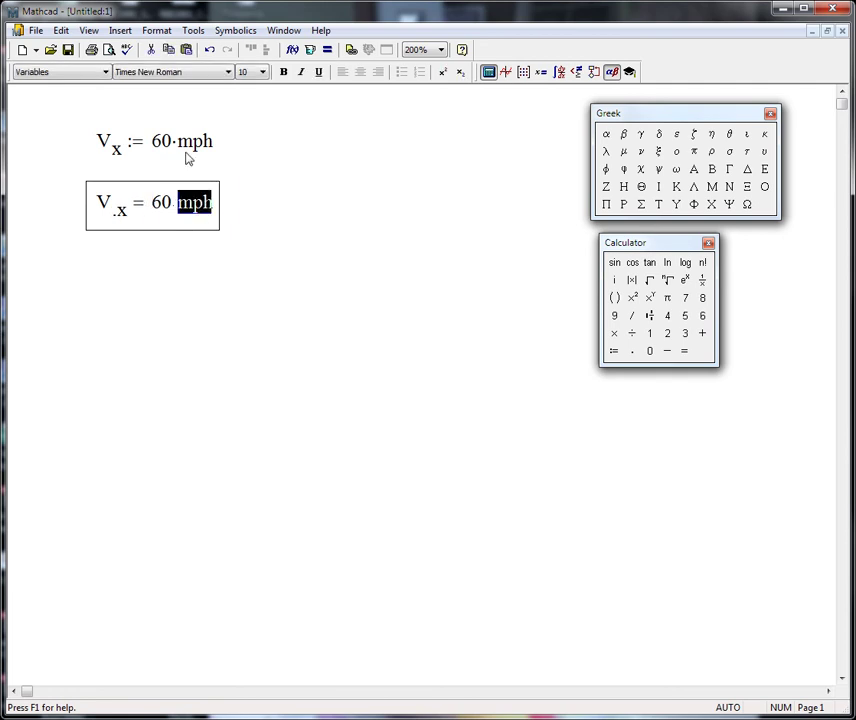
{"action": "type", "text": "ft/"}
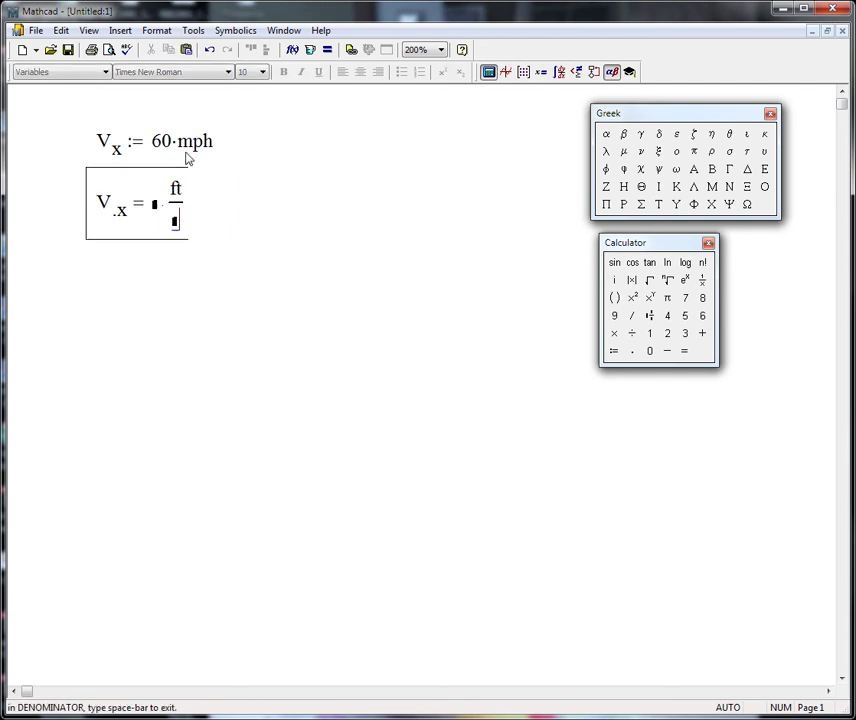
{"action": "type", "text": "sec"}
{"action": "key", "text": "Return"}
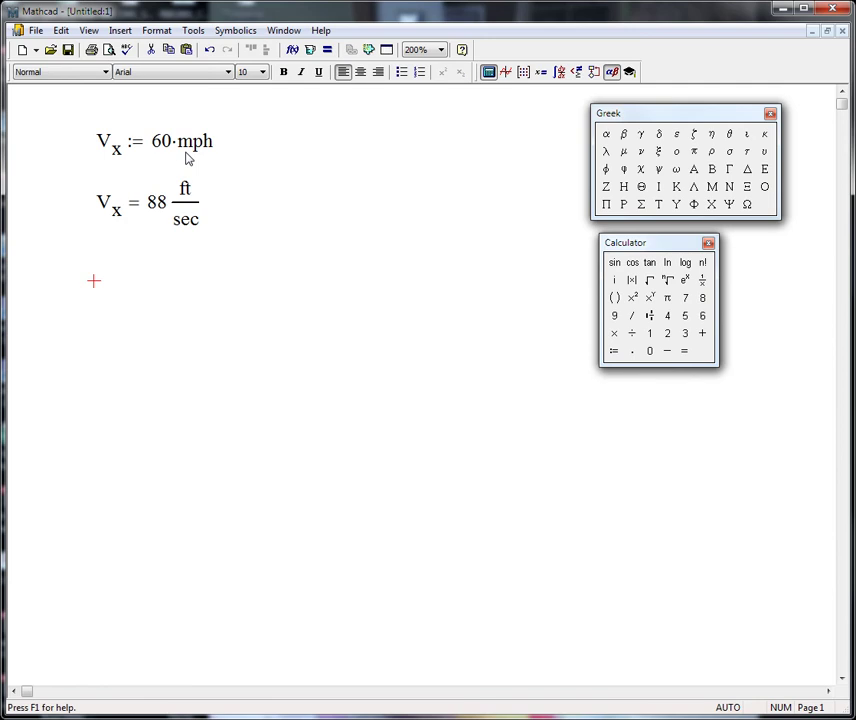
{"action": "left_click", "coordinate": [167, 342]}
- Switch the V_x result's display unit from ft/sec to in/sec, showing 1056 in/sec
{"action": "left_click", "coordinate": [205, 206]}
{"action": "left_click", "coordinate": [208, 205]}
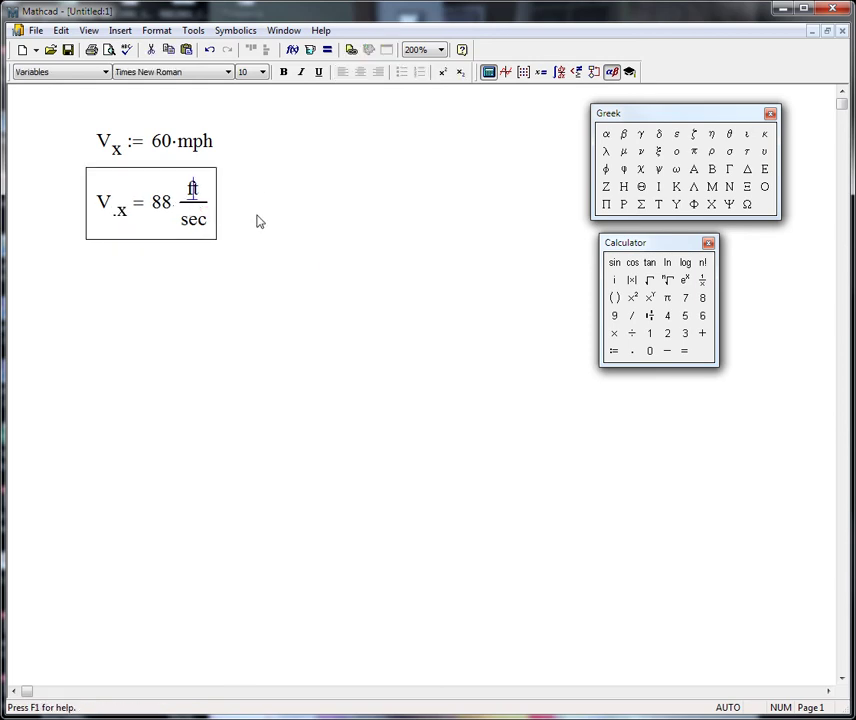
{"action": "key", "text": "Right"}
{"action": "key", "text": "Down"}
{"action": "key", "text": "Right"}
{"action": "key", "text": "Right"}
{"action": "key", "text": "space"}
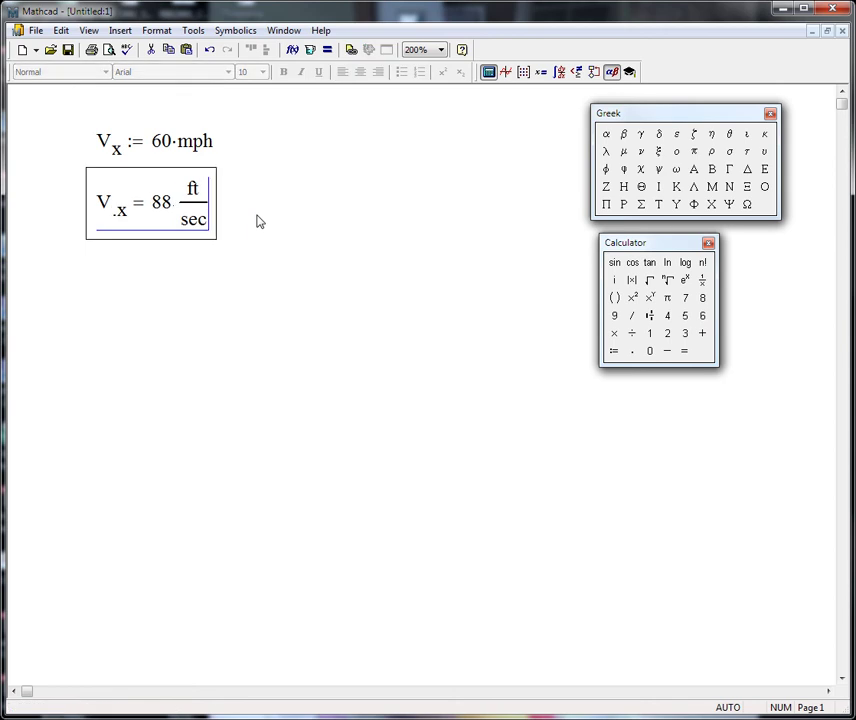
{"action": "key", "text": "Return"}
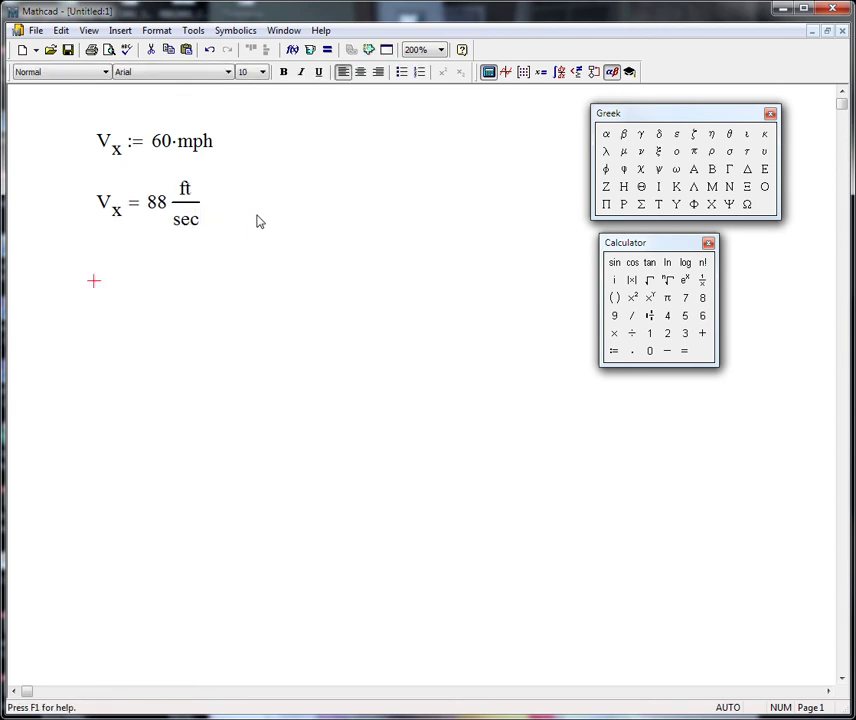
{"action": "left_click", "coordinate": [187, 220]}
{"action": "left_click_drag", "start_coordinate": [178, 216], "coordinate": [208, 209]}
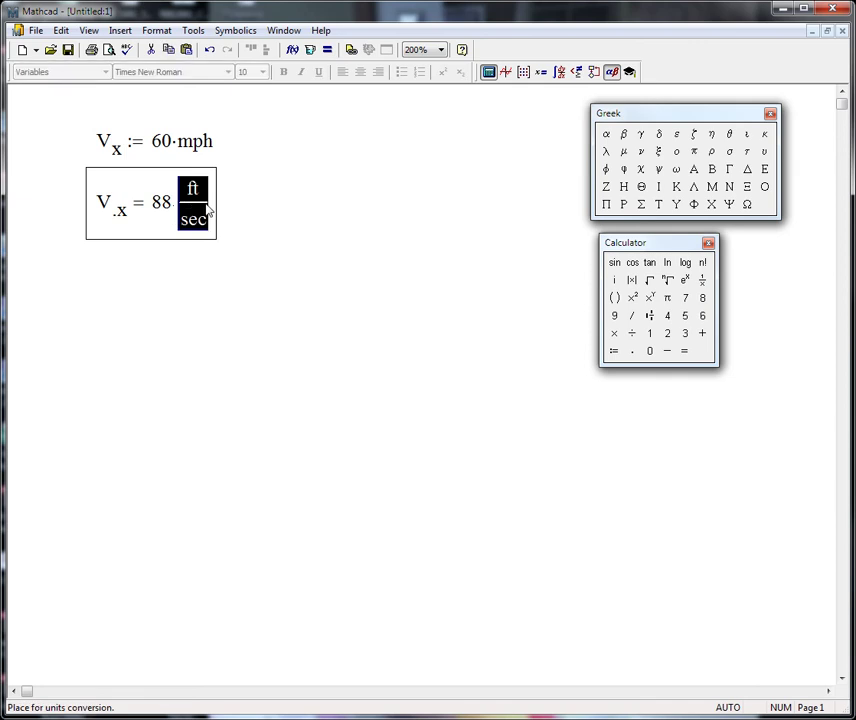
{"action": "type", "text": "in/sec"}
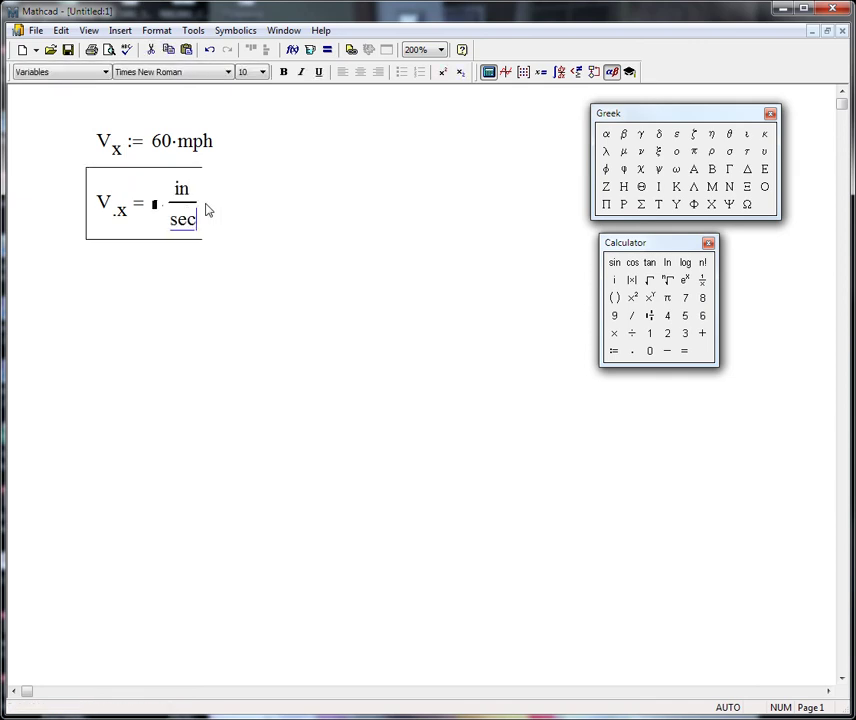
{"action": "key", "text": "Return"}
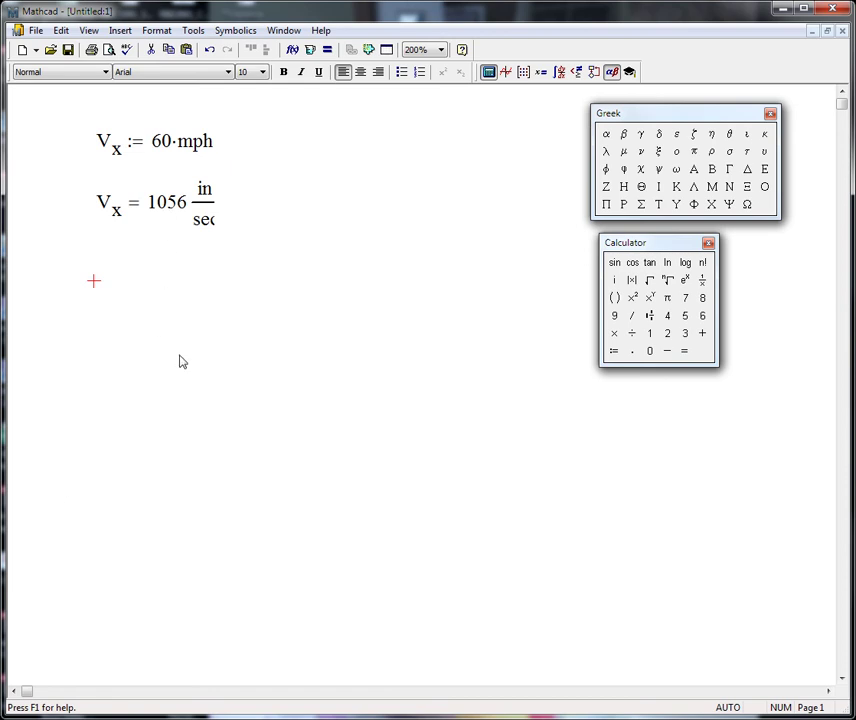
{"action": "left_click", "coordinate": [172, 226]}
- Start a new expression sin(x) in blank space below the V_x result
{"action": "left_click", "coordinate": [192, 415]}
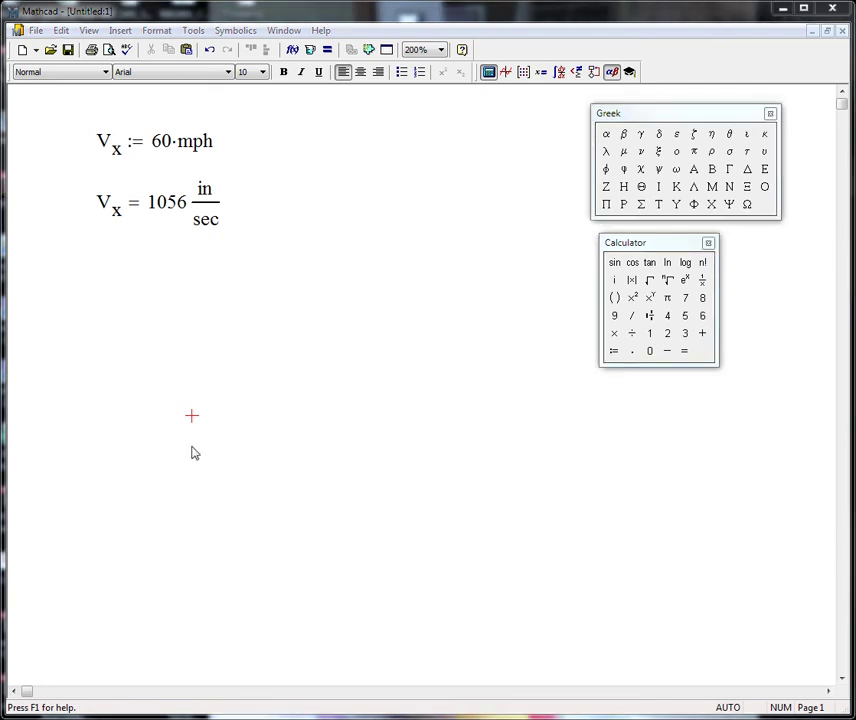
{"action": "left_click", "coordinate": [97, 321]}
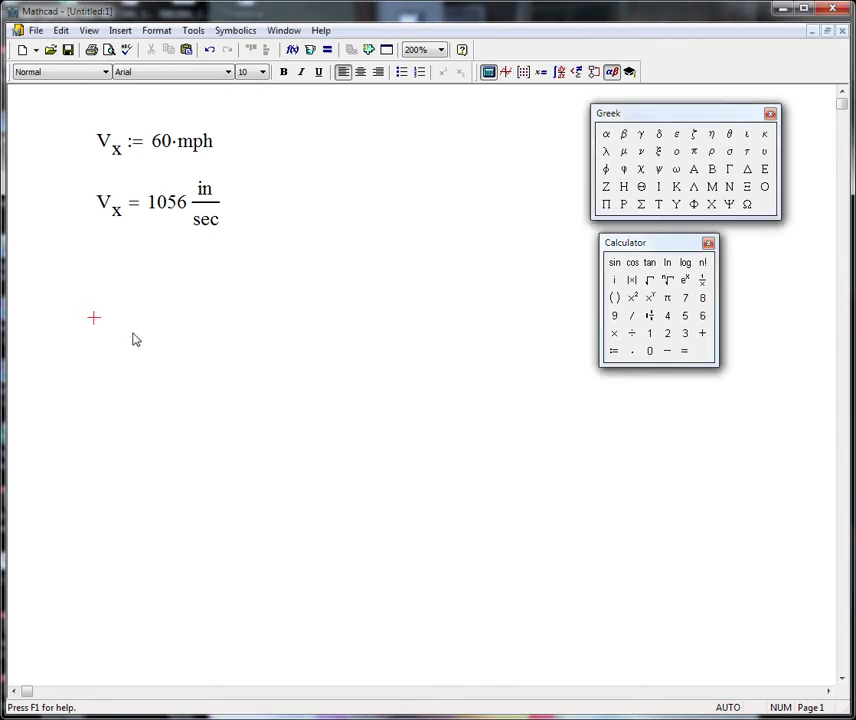
{"action": "type", "text": "sin("}
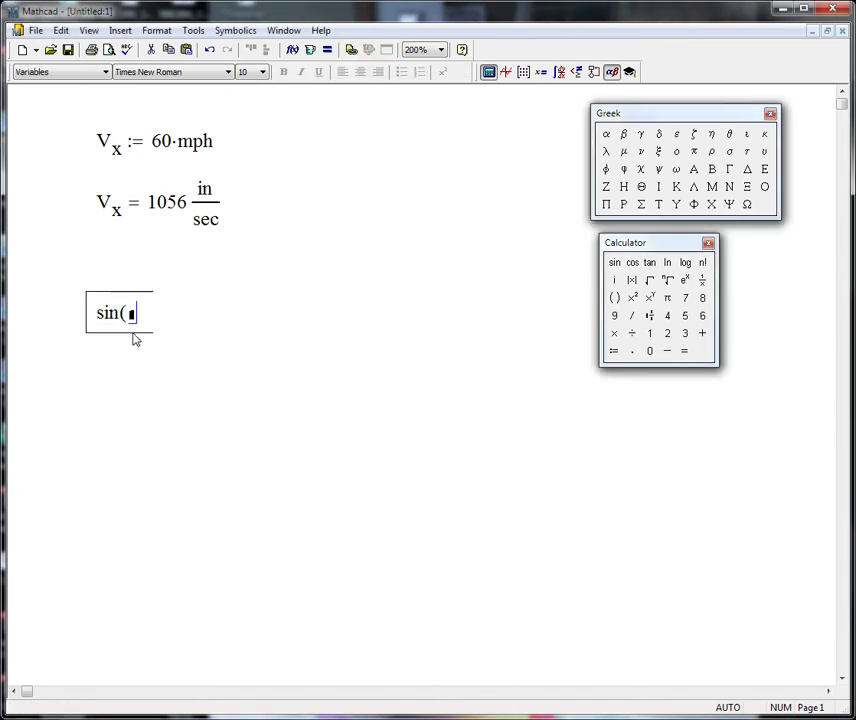
{"action": "type", "text": "x)"}
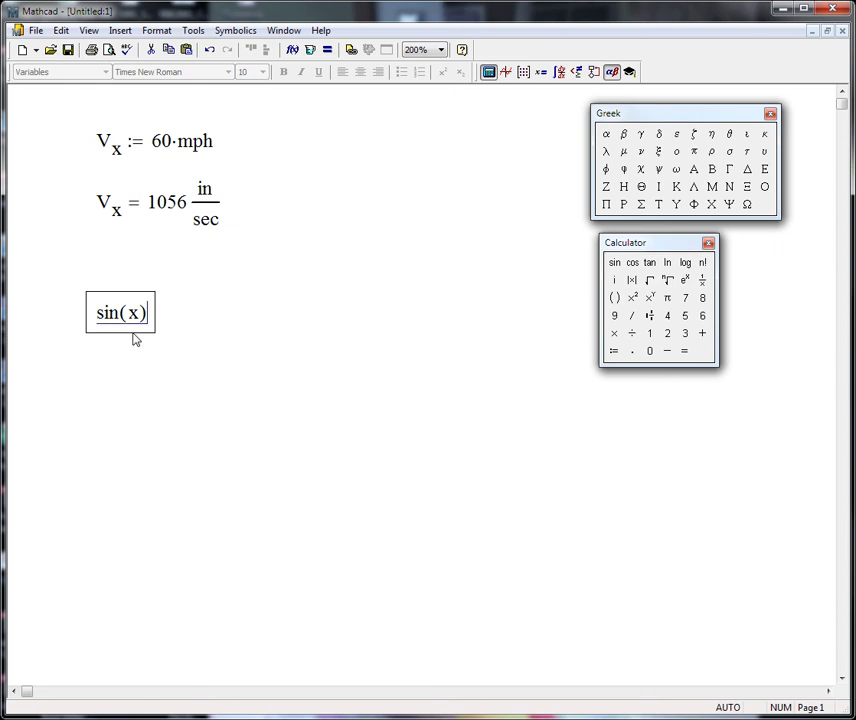
- Plot sin(x) against x in an X-Y graph and add cos(x) as a second trace
{"action": "key", "text": "shift+2"}
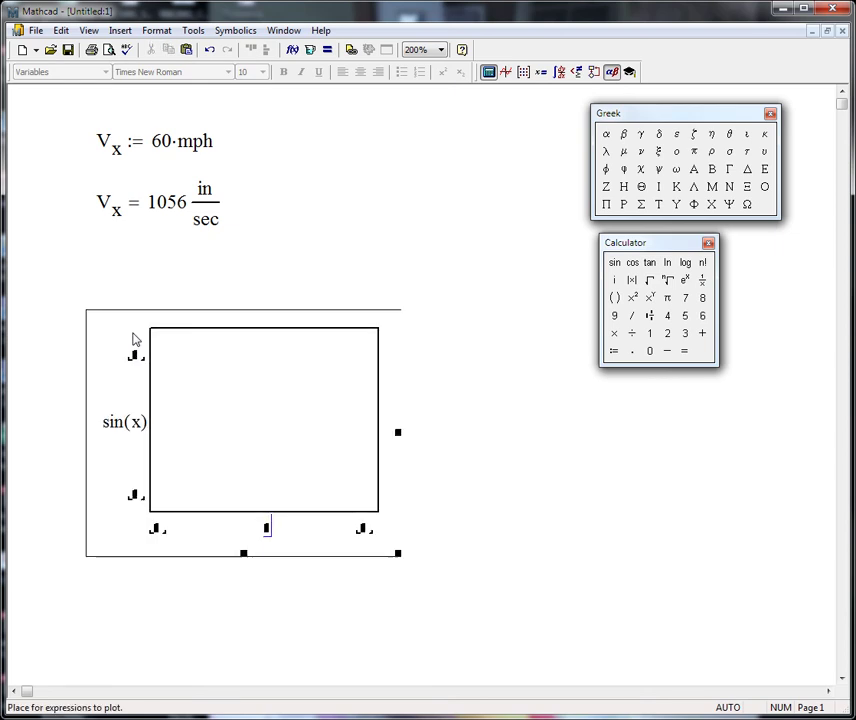
{"action": "type", "text": "x"}
{"action": "key", "text": "Return"}
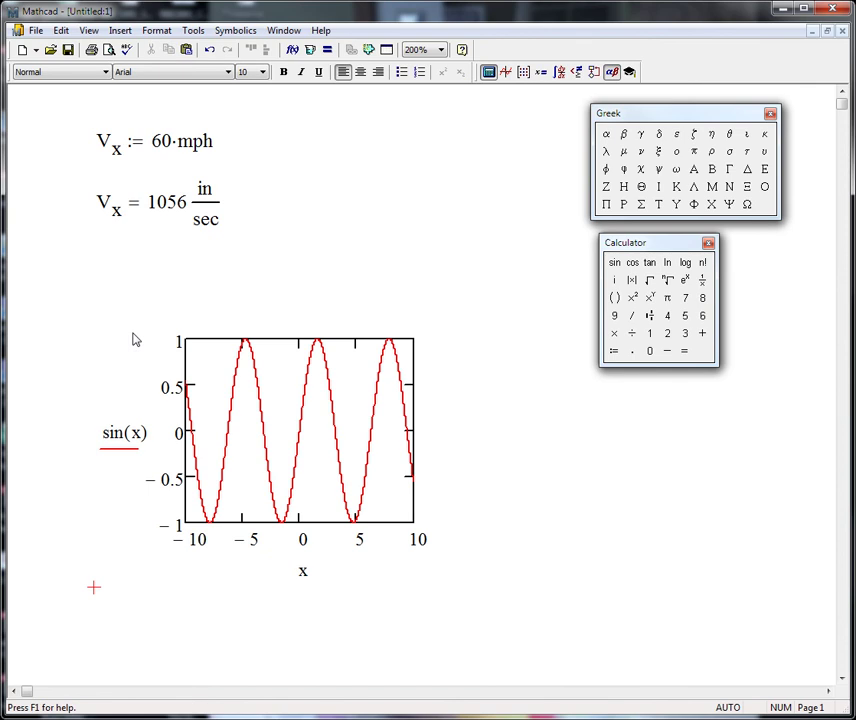
{"action": "left_click", "coordinate": [150, 445]}
{"action": "key", "text": "space"}
{"action": "key", "text": "comma"}
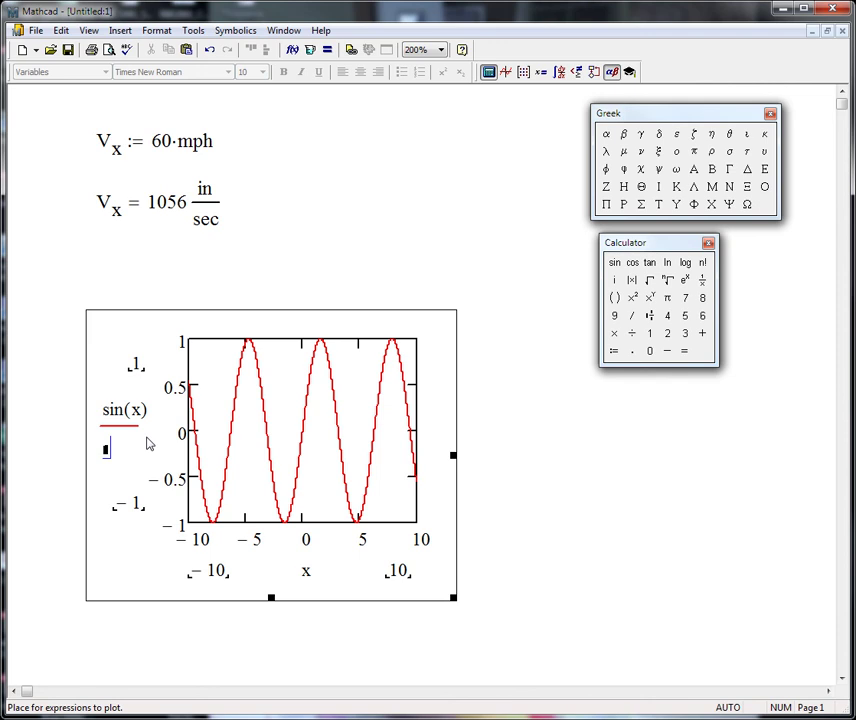
{"action": "type", "text": "cos"}
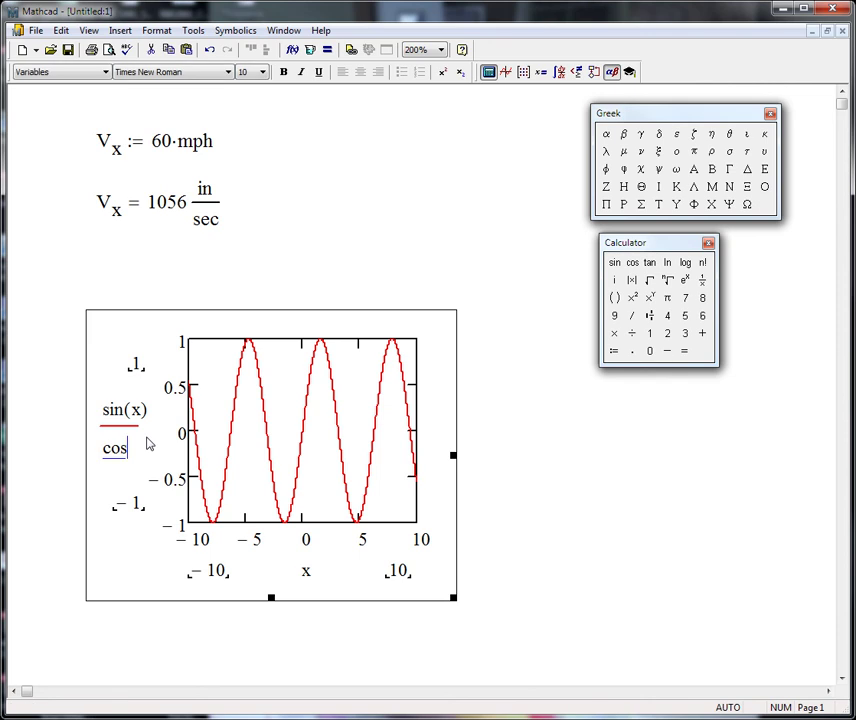
{"action": "type", "text": "(x"}
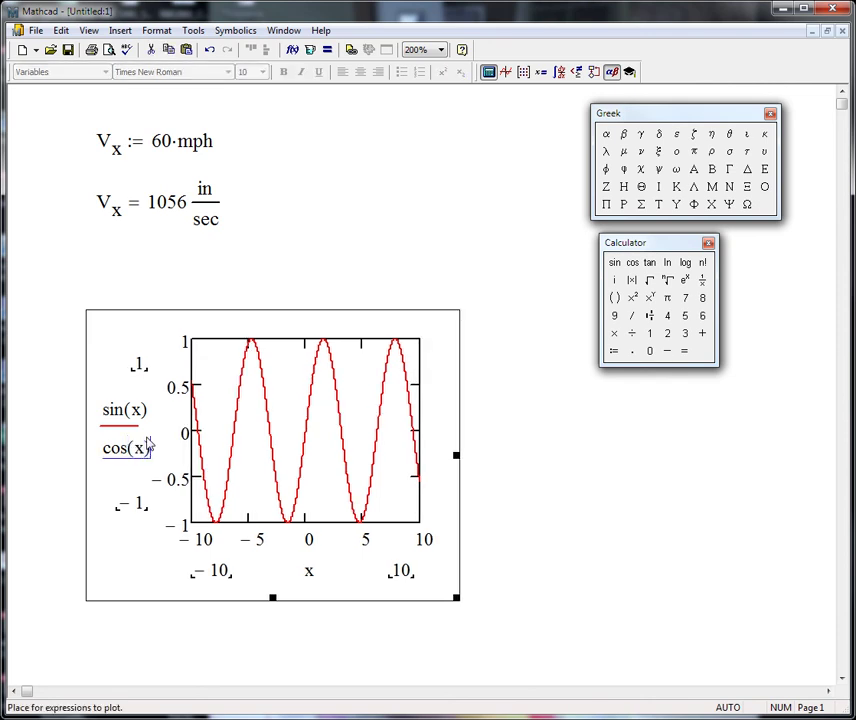
{"action": "key", "text": "Return"}
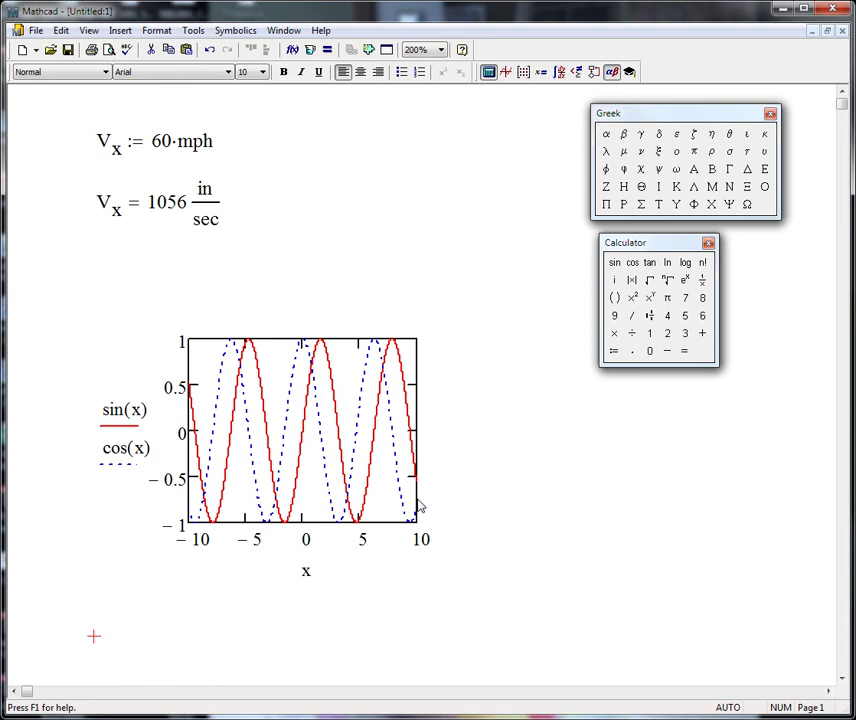
- Enlarge the sin/cos plot so it is wider and taller
{"action": "left_click", "coordinate": [445, 577]}
{"action": "left_click_drag", "start_coordinate": [456, 597], "coordinate": [532, 662]}
{"action": "left_click", "coordinate": [621, 551]}
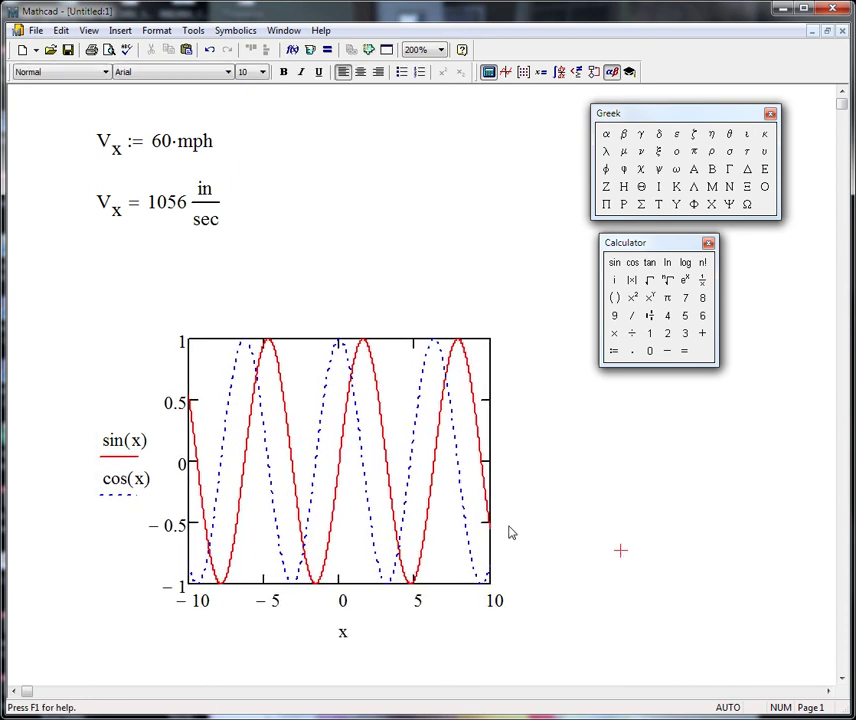
- Change trace 2's line style and set both traces' line weights to 2
{"action": "double_click", "coordinate": [338, 487]}
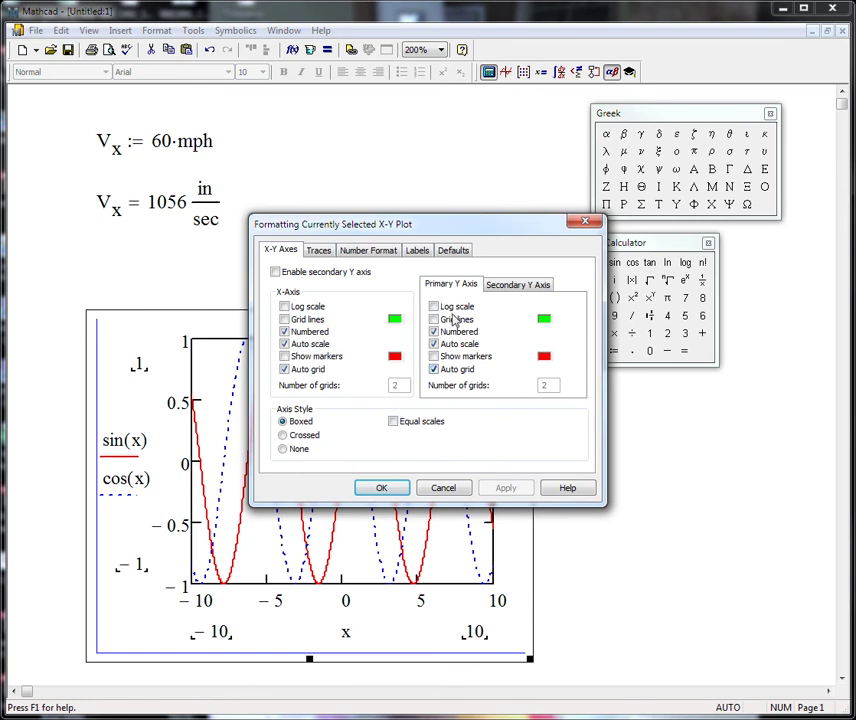
{"action": "left_click", "coordinate": [319, 250]}
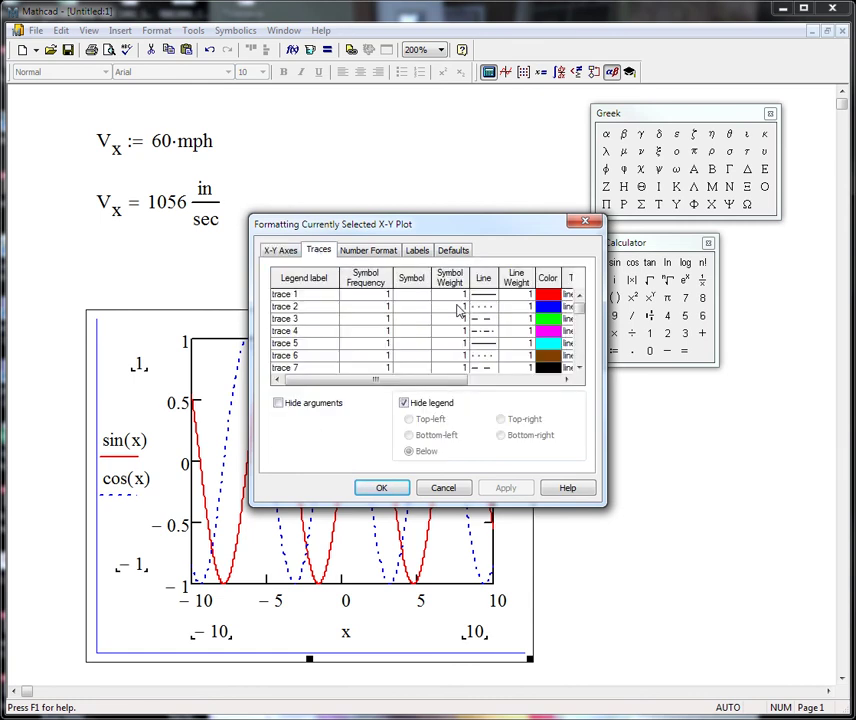
{"action": "left_click", "coordinate": [484, 307]}
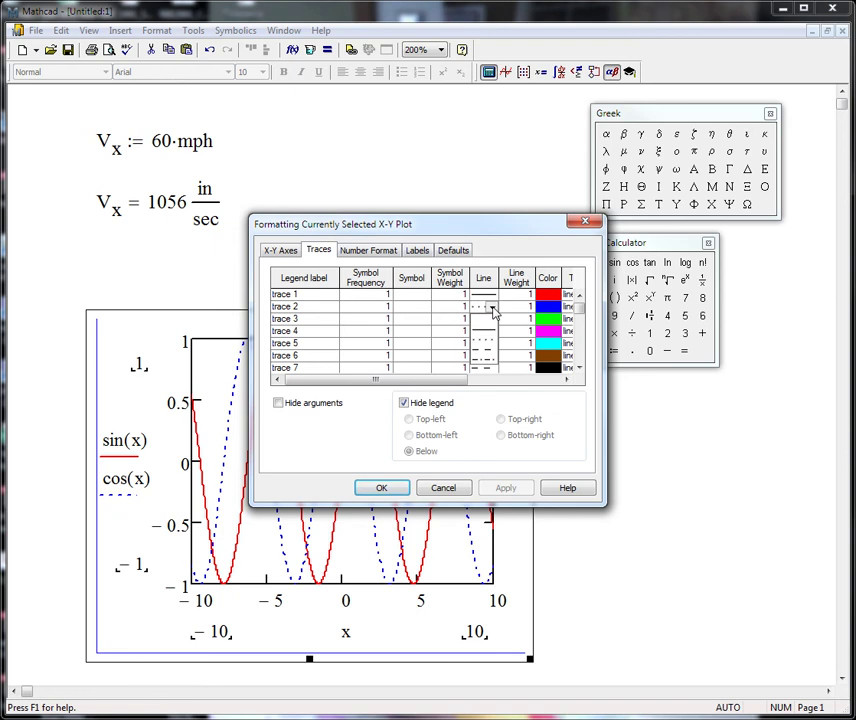
{"action": "left_click", "coordinate": [491, 307]}
{"action": "left_click", "coordinate": [493, 330]}
{"action": "left_click", "coordinate": [491, 307]}
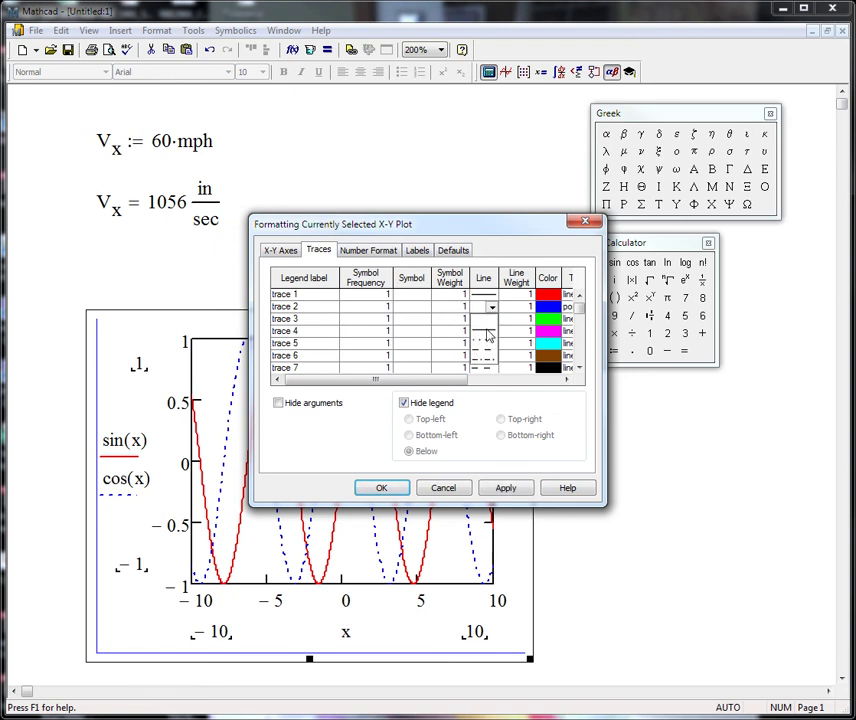
{"action": "left_click", "coordinate": [488, 332]}
{"action": "left_click", "coordinate": [516, 294]}
{"action": "left_click", "coordinate": [528, 294]}
{"action": "left_click", "coordinate": [509, 319]}
{"action": "left_click", "coordinate": [516, 306]}
{"action": "left_click", "coordinate": [528, 306]}
{"action": "left_click", "coordinate": [510, 330]}
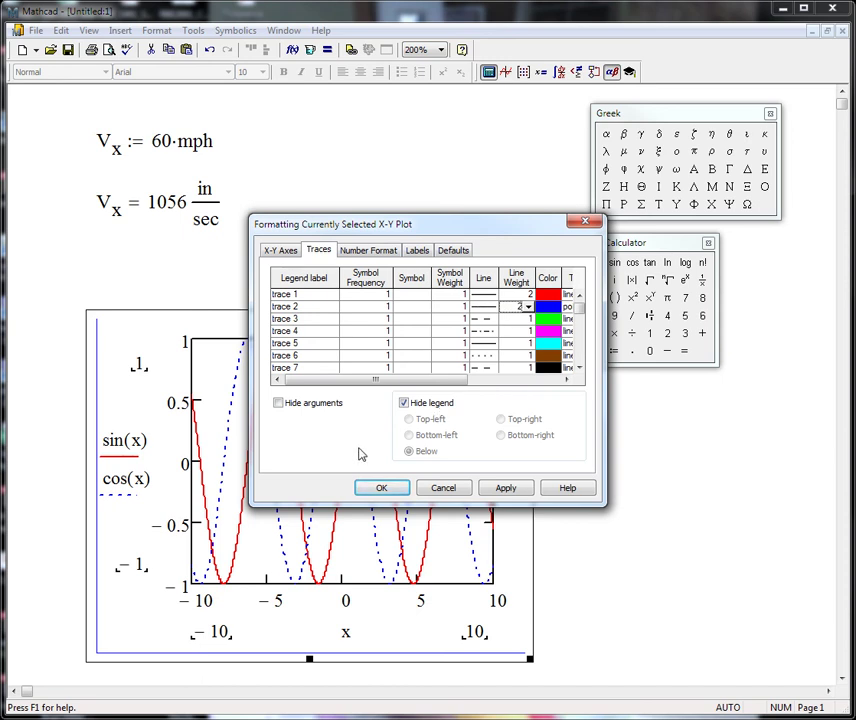
- Give the plot crossed axes with equal scales and apply the formatting
{"action": "left_click", "coordinate": [287, 252]}
{"action": "left_click", "coordinate": [283, 435]}
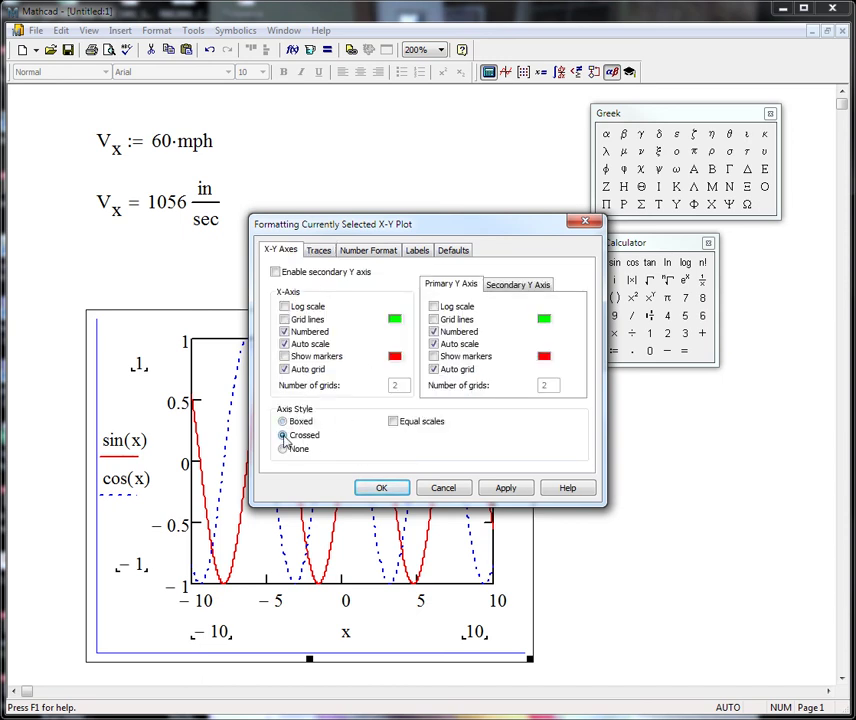
{"action": "left_click", "coordinate": [393, 421]}
{"action": "left_click", "coordinate": [381, 488]}
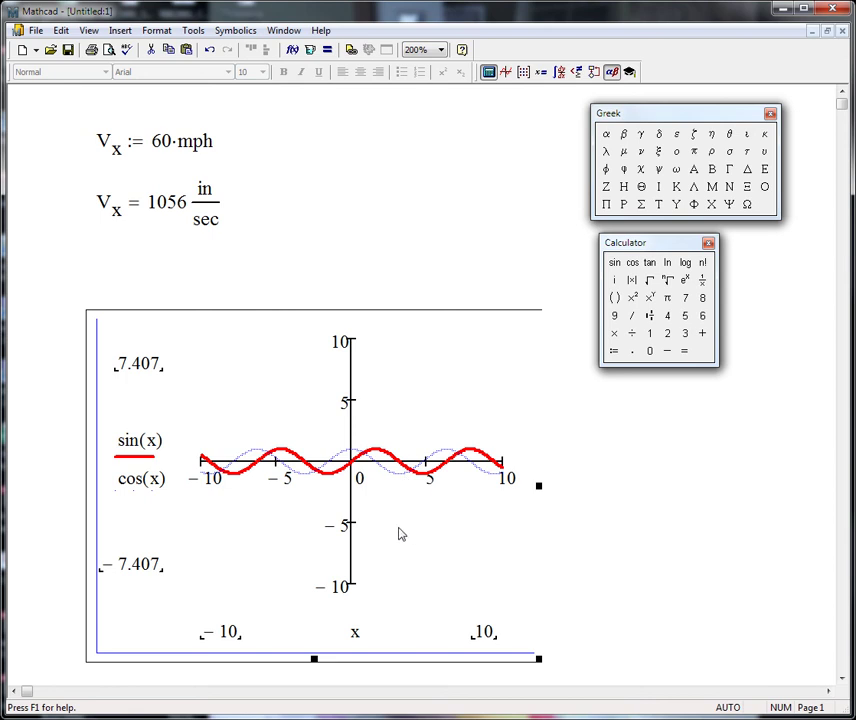
- Reopen the plot formatting to recheck the trace settings, then close it
{"action": "double_click", "coordinate": [443, 543]}
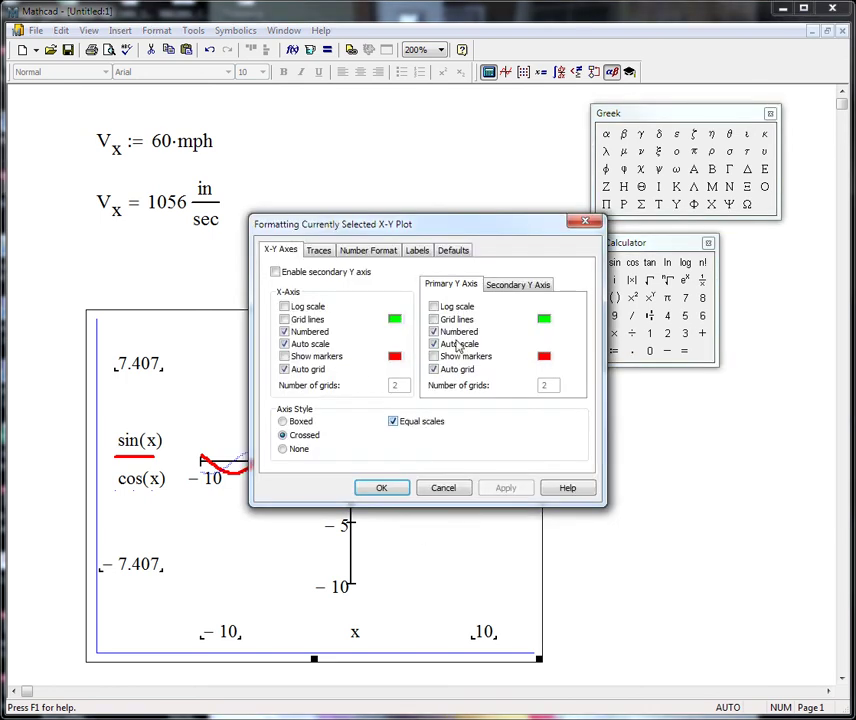
{"action": "left_click", "coordinate": [319, 251]}
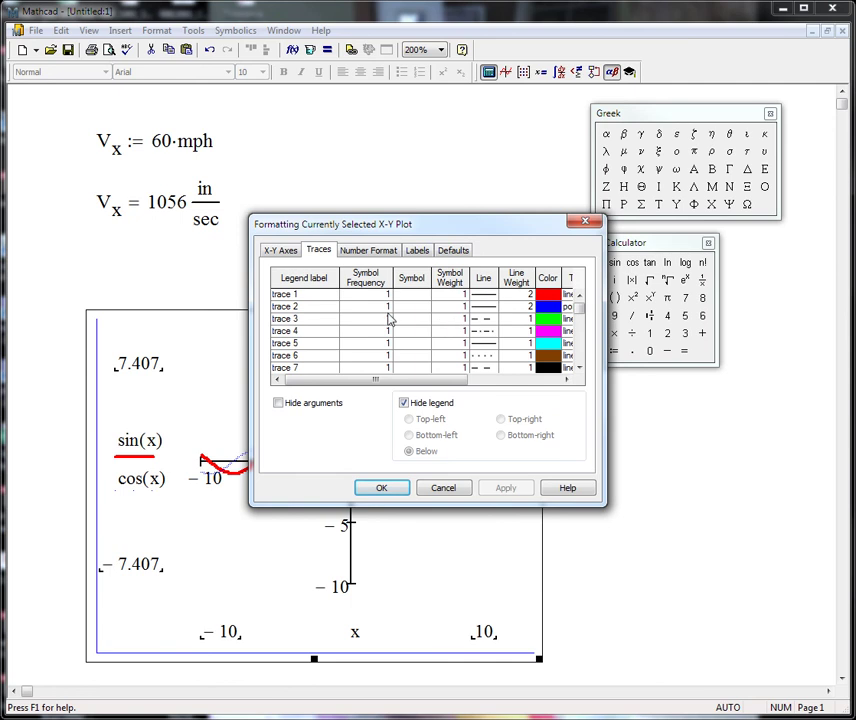
{"action": "left_click", "coordinate": [395, 489]}
{"action": "left_click", "coordinate": [608, 477]}
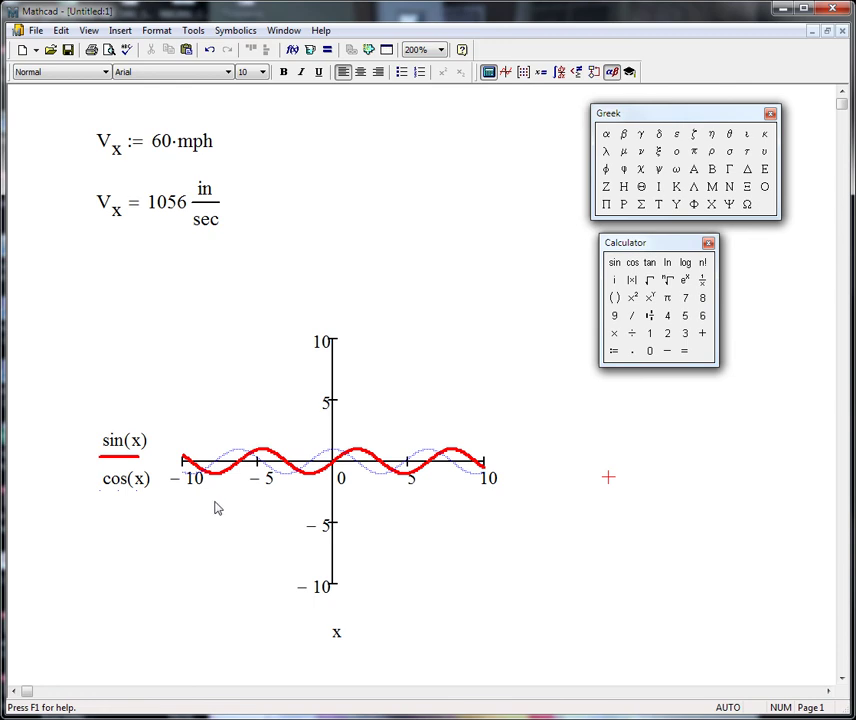
- Change the plot's y-axis limits from ±7.407 to 5 and −5
{"action": "left_click", "coordinate": [333, 353]}
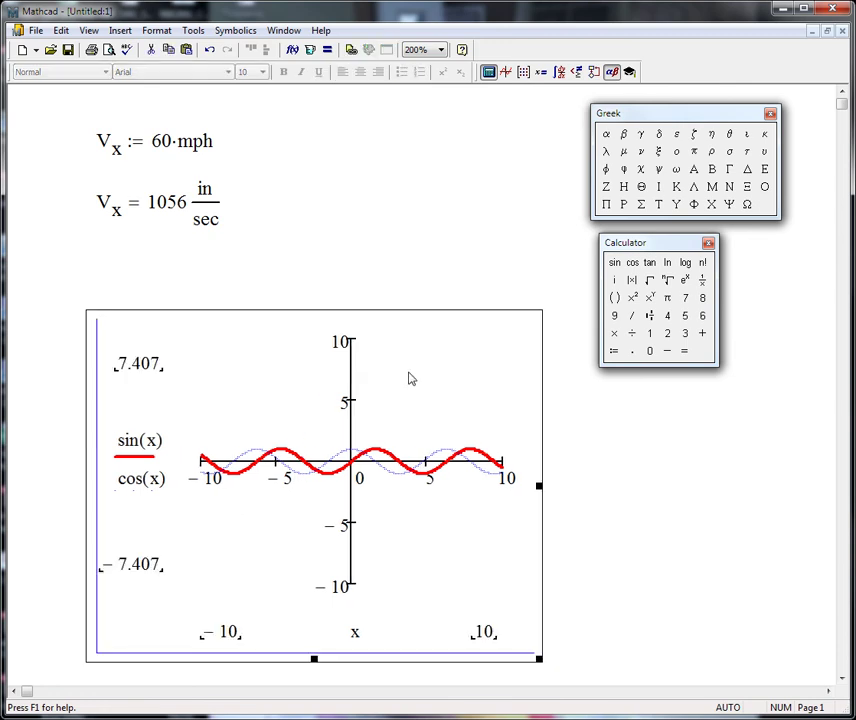
{"action": "left_click", "coordinate": [134, 368]}
{"action": "type", "text": "5"}
{"action": "left_click", "coordinate": [128, 571]}
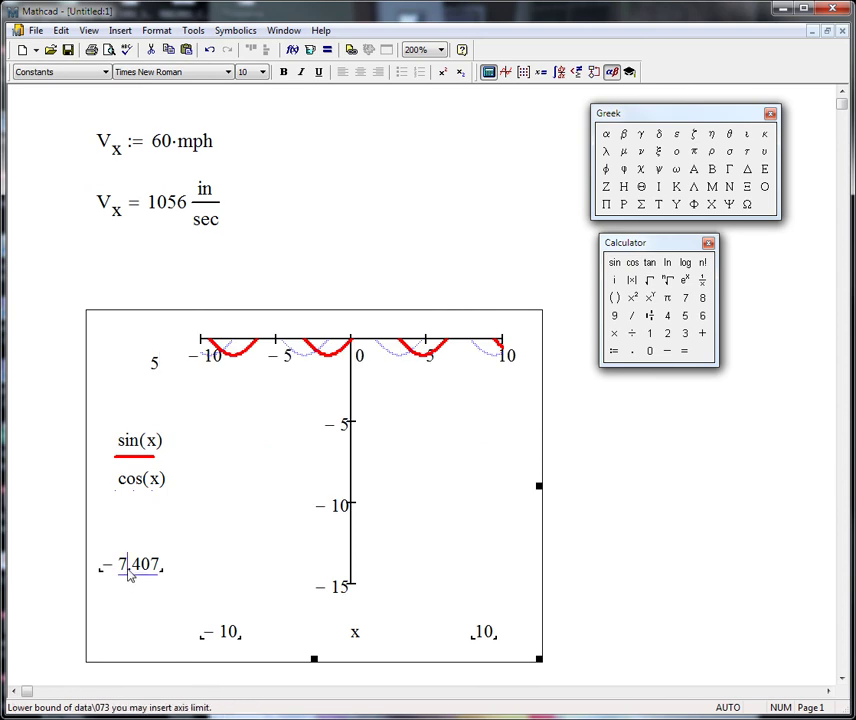
{"action": "key", "text": "BackSpace"}
{"action": "key", "text": "BackSpace"}
{"action": "key", "text": "BackSpace"}
{"action": "key", "text": "BackSpace"}
{"action": "key", "text": "BackSpace"}
{"action": "type", "text": "5"}
{"action": "key", "text": "Return"}
{"action": "left_click", "coordinate": [503, 558]}
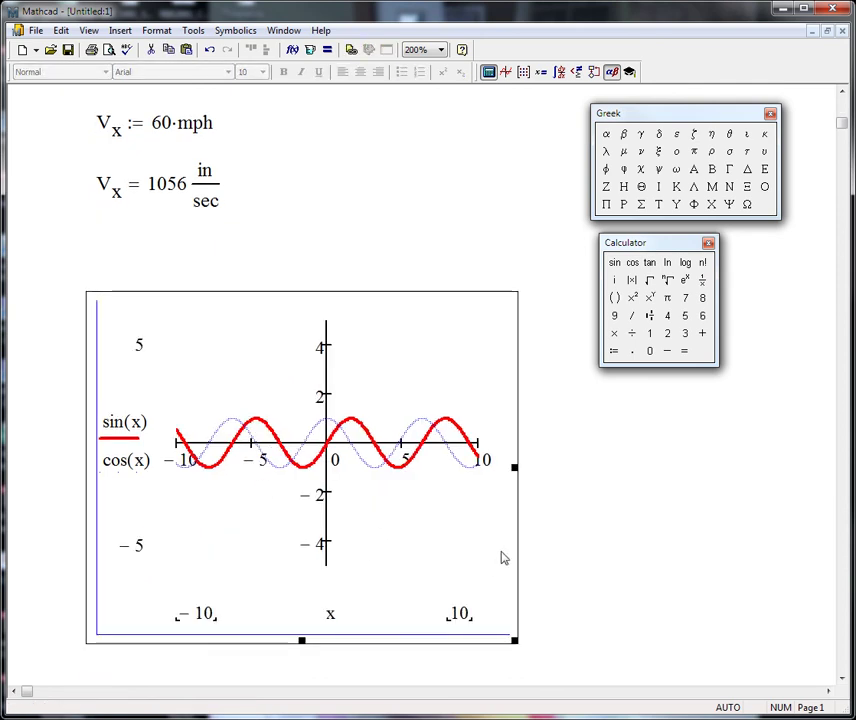
{"action": "left_click", "coordinate": [680, 566]}
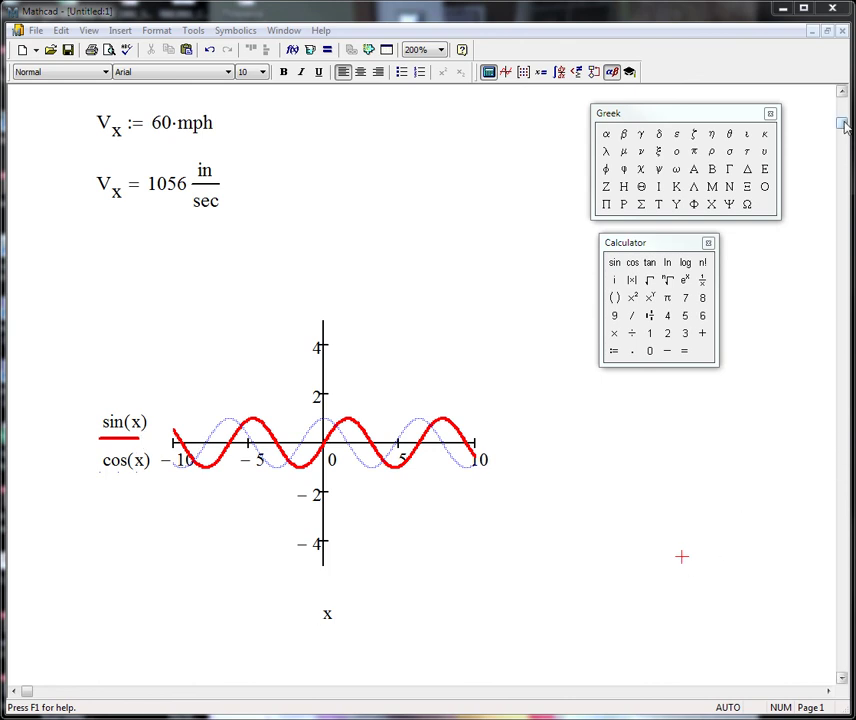
- Define x(t) := cos(t) in blank space below the plot
{"action": "scroll", "coordinate": [840, 170], "scroll_direction": "down", "scroll_amount": 1}
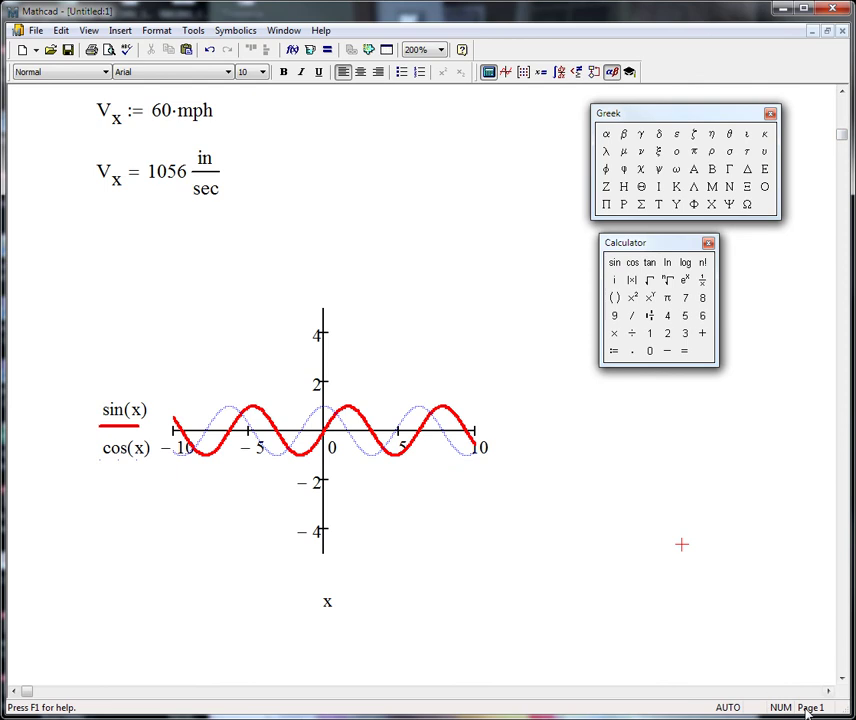
{"action": "left_click", "coordinate": [843, 682]}
{"action": "left_click_drag", "start_coordinate": [843, 682], "coordinate": [843, 682]}
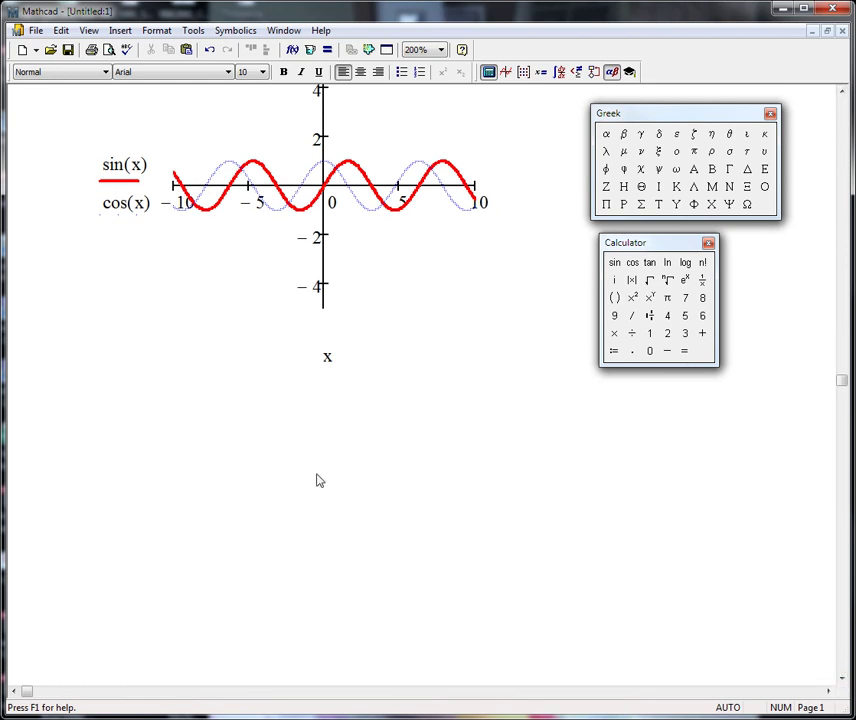
{"action": "left_click", "coordinate": [131, 423]}
{"action": "type", "text": "x"}
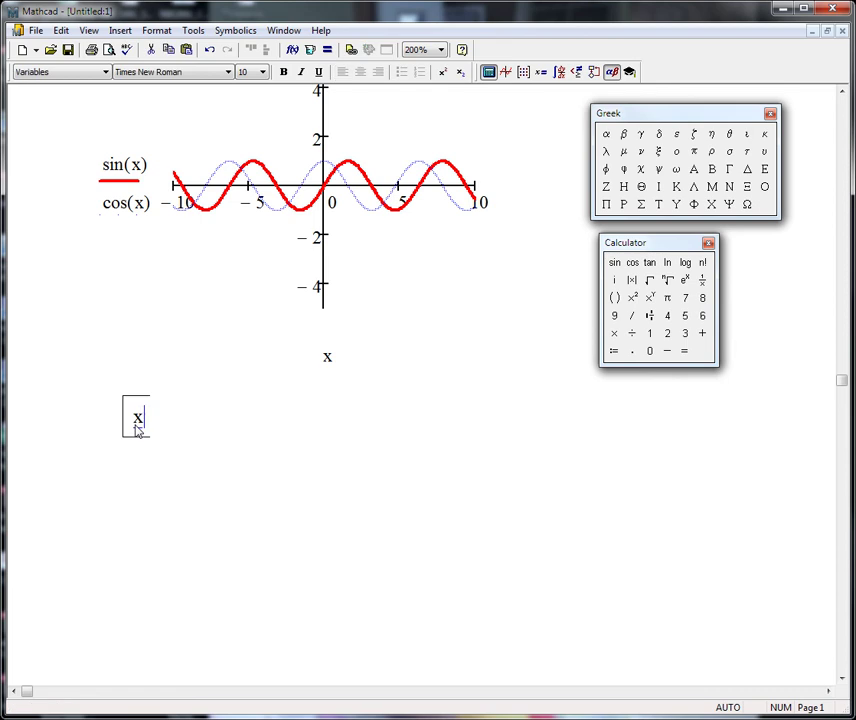
{"action": "type", "text": "(t) "}
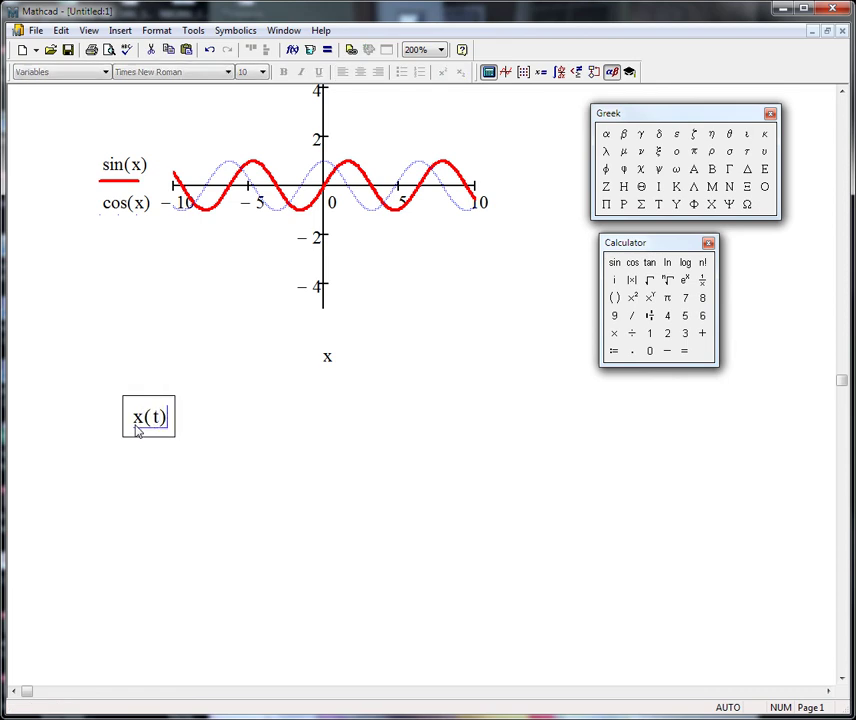
{"action": "type", "text": ":= cos"}
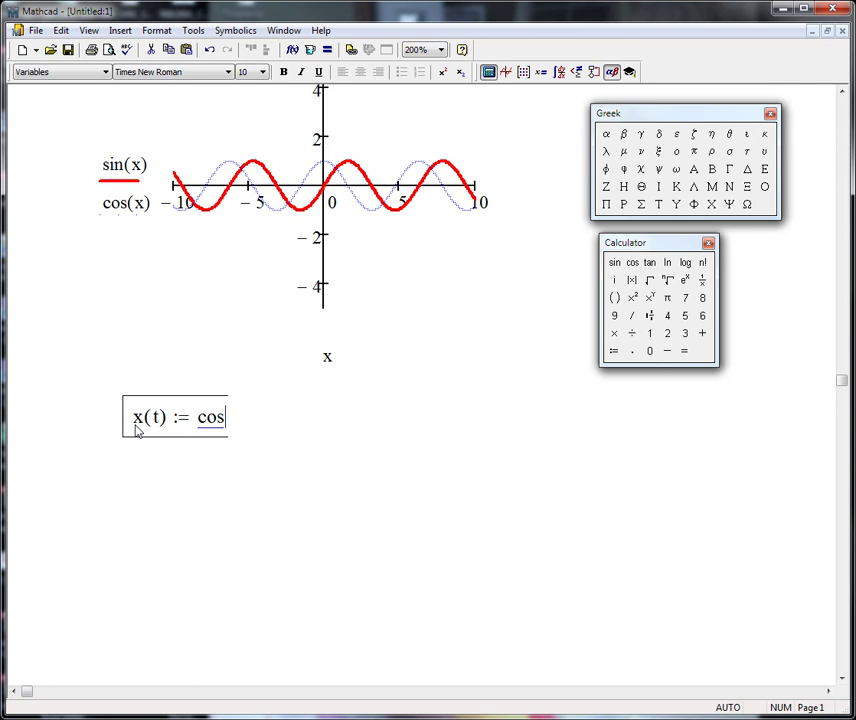
{"action": "type", "text": "(t"}
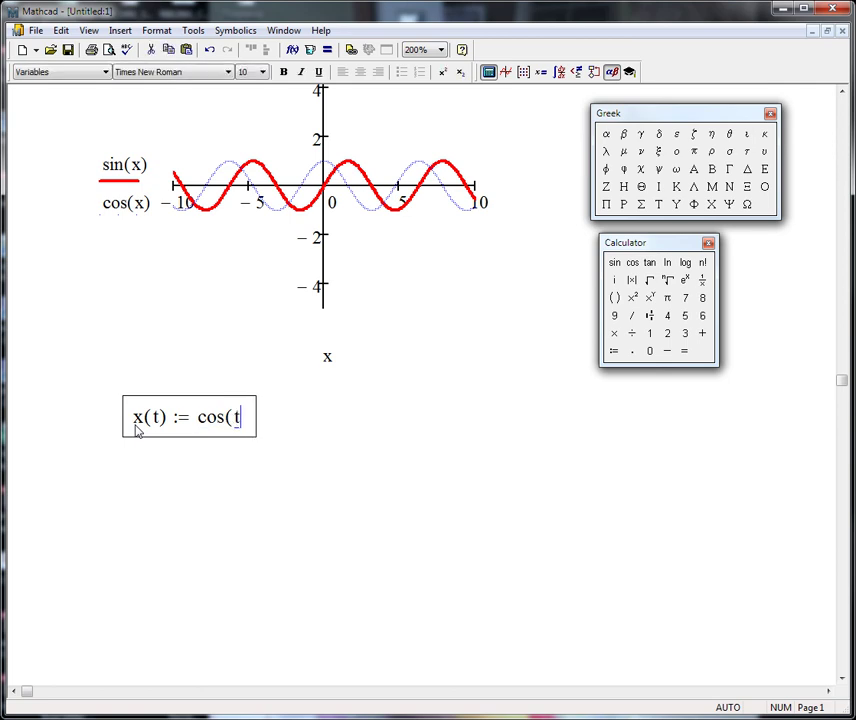
{"action": "type", "text": ")"}
{"action": "key", "text": "Return"}
- Define y(t) := sin(t) on the next line, correcting a mistyped capital Y
{"action": "type", "text": "Y"}
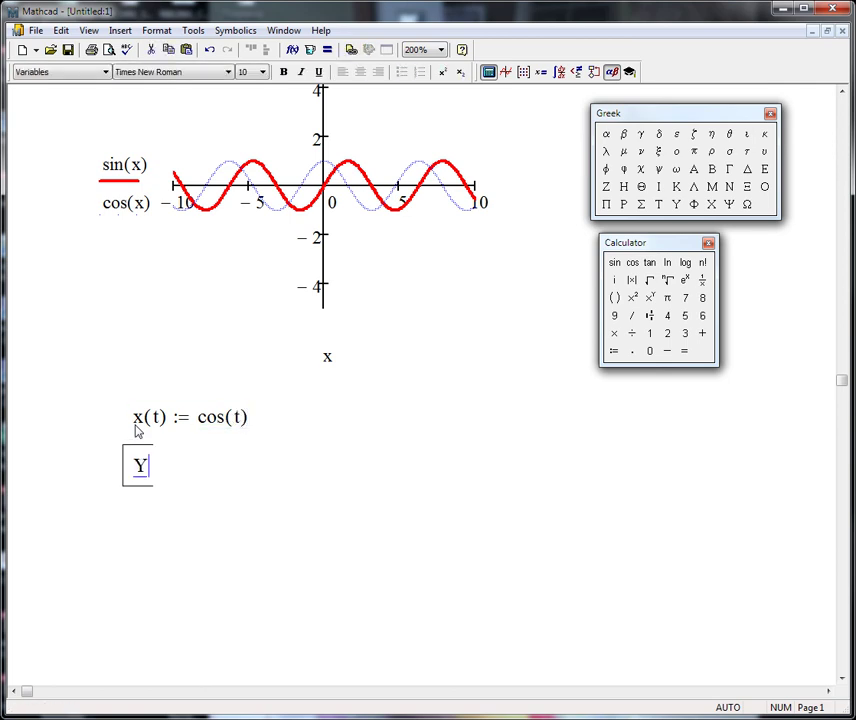
{"action": "key", "text": "BackSpace"}
{"action": "type", "text": "y(t) := "}
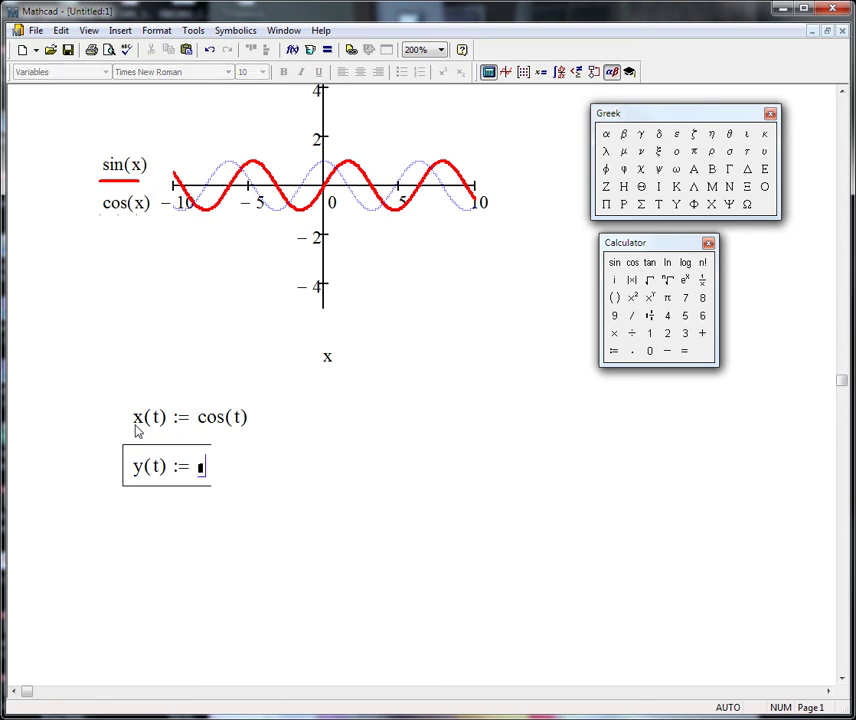
{"action": "type", "text": "sin(t"}
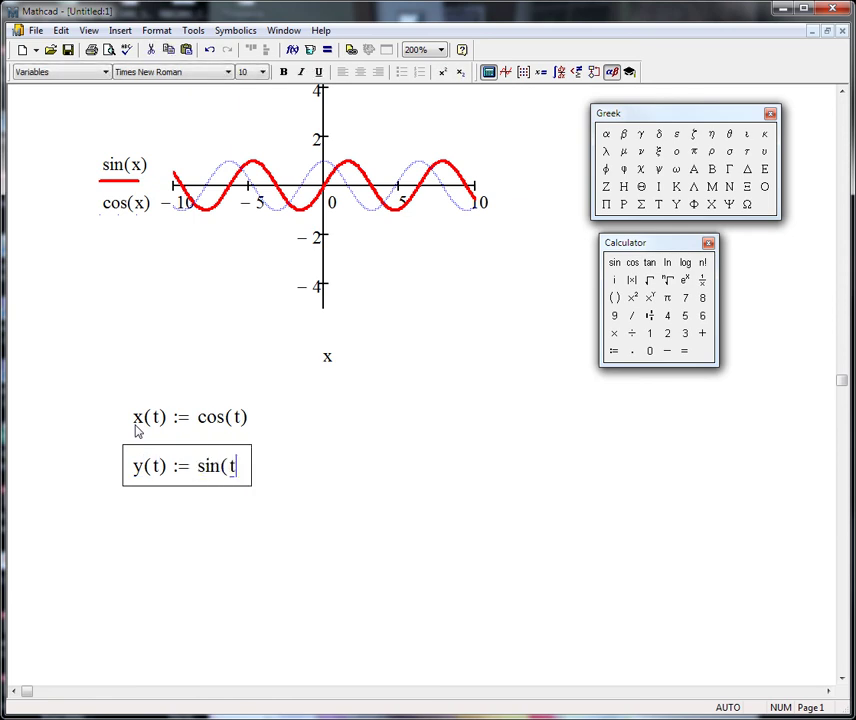
{"action": "type", "text": ")"}
{"action": "key", "text": "Return"}
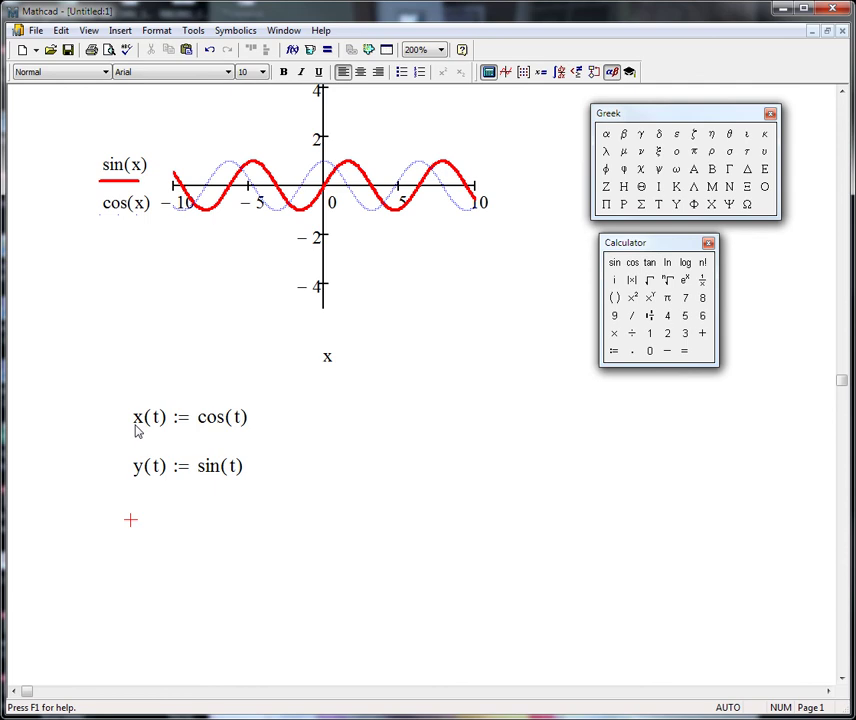
{"action": "type", "text": "y(t)"}
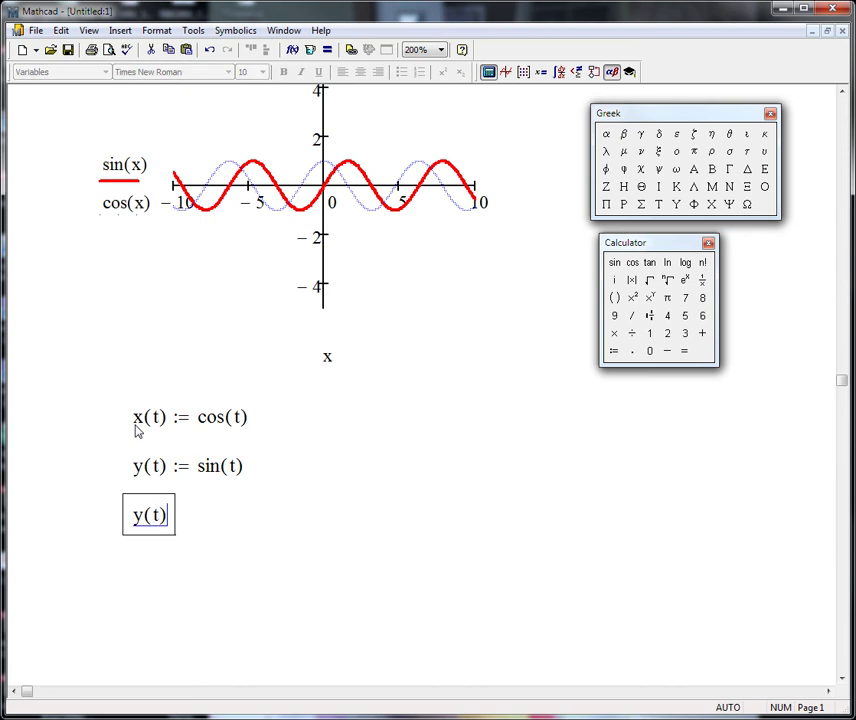
- Insert an X-Y plot with y(t) on the vertical axis and x(t) on the horizontal axis
{"action": "key", "text": "shift+2"}
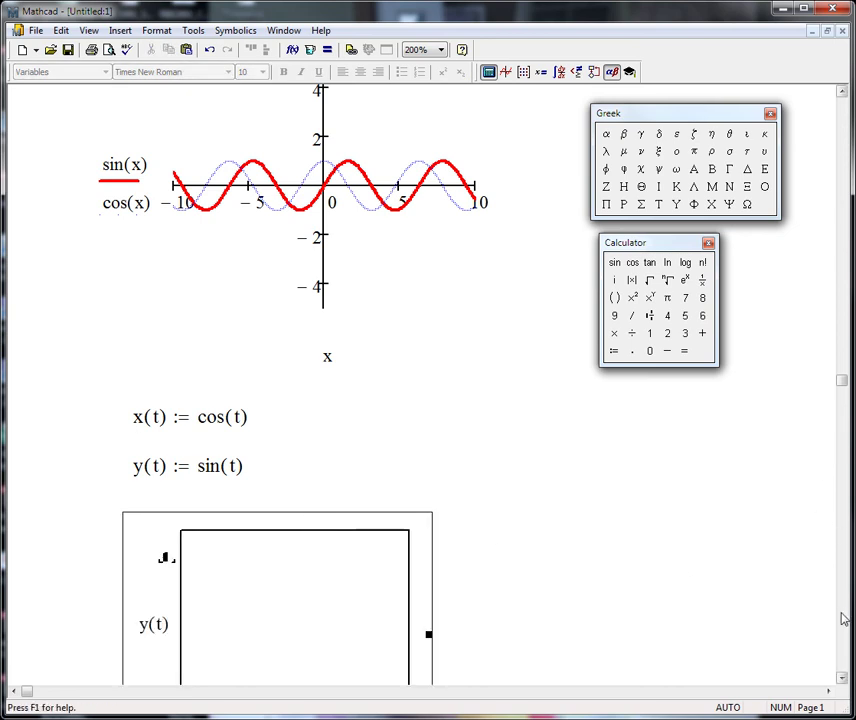
{"action": "left_click", "coordinate": [843, 678]}
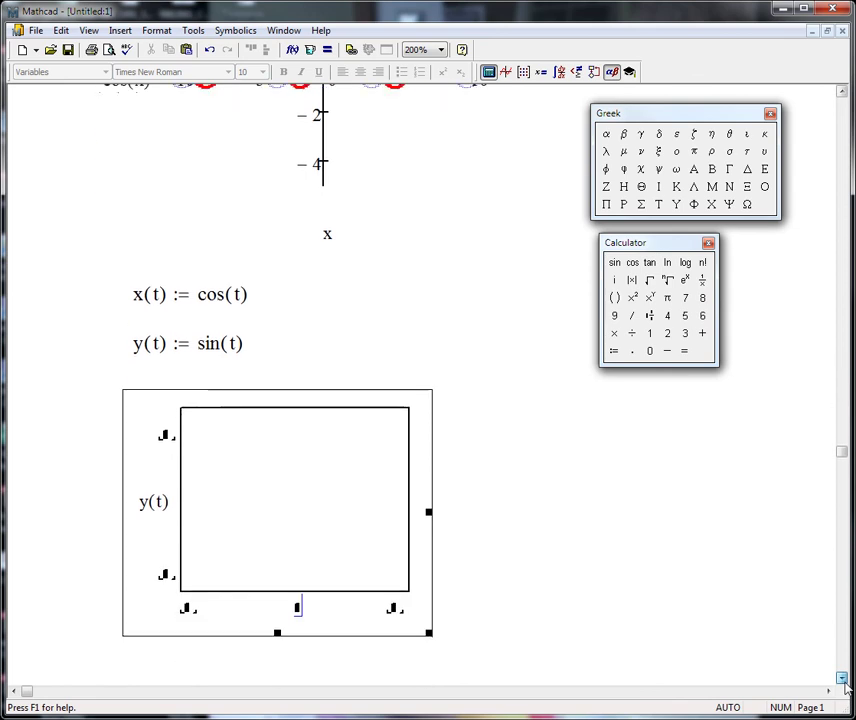
{"action": "left_click", "coordinate": [843, 678]}
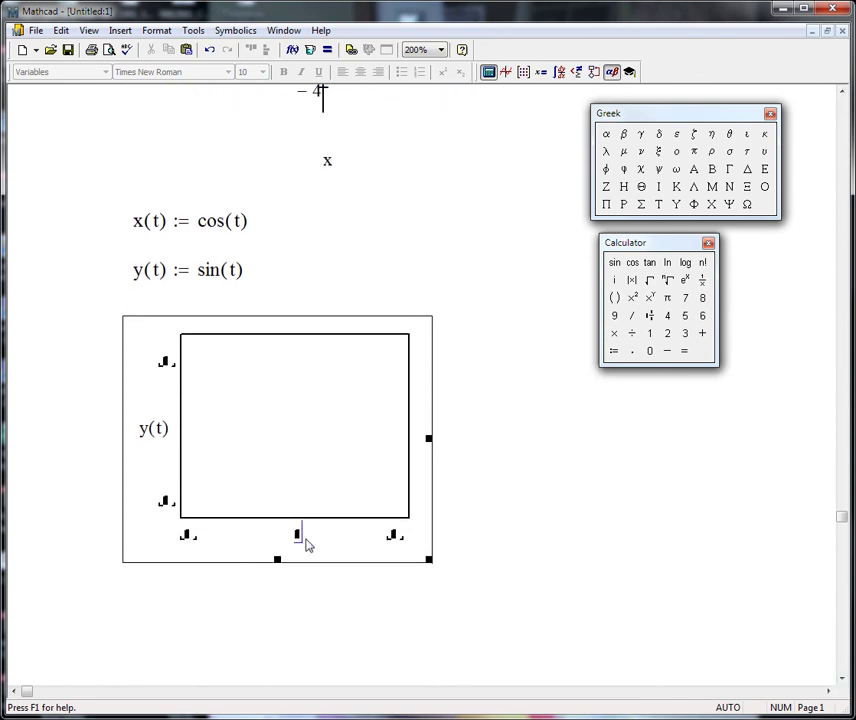
{"action": "type", "text": "x(t"}
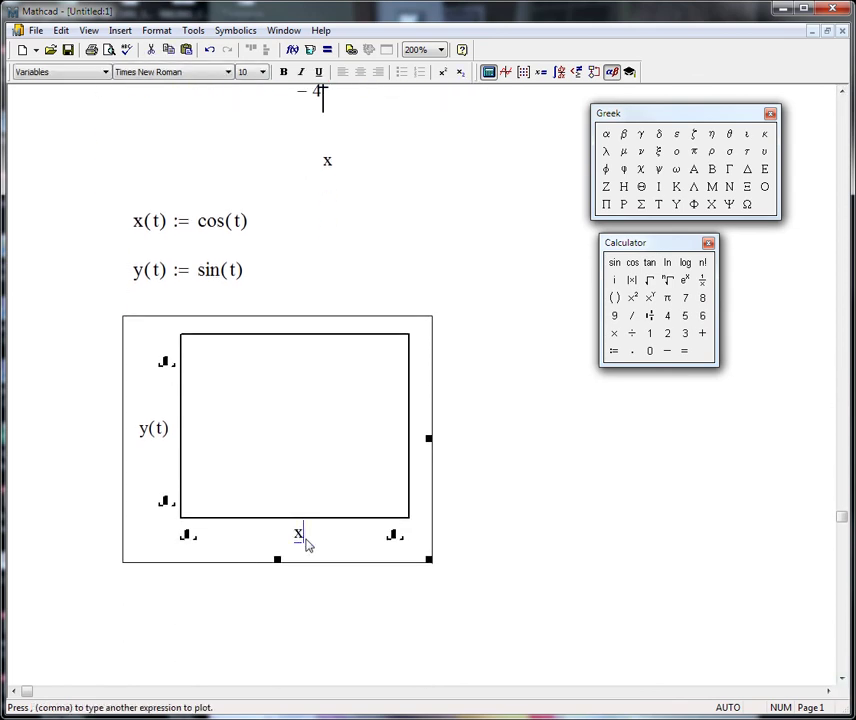